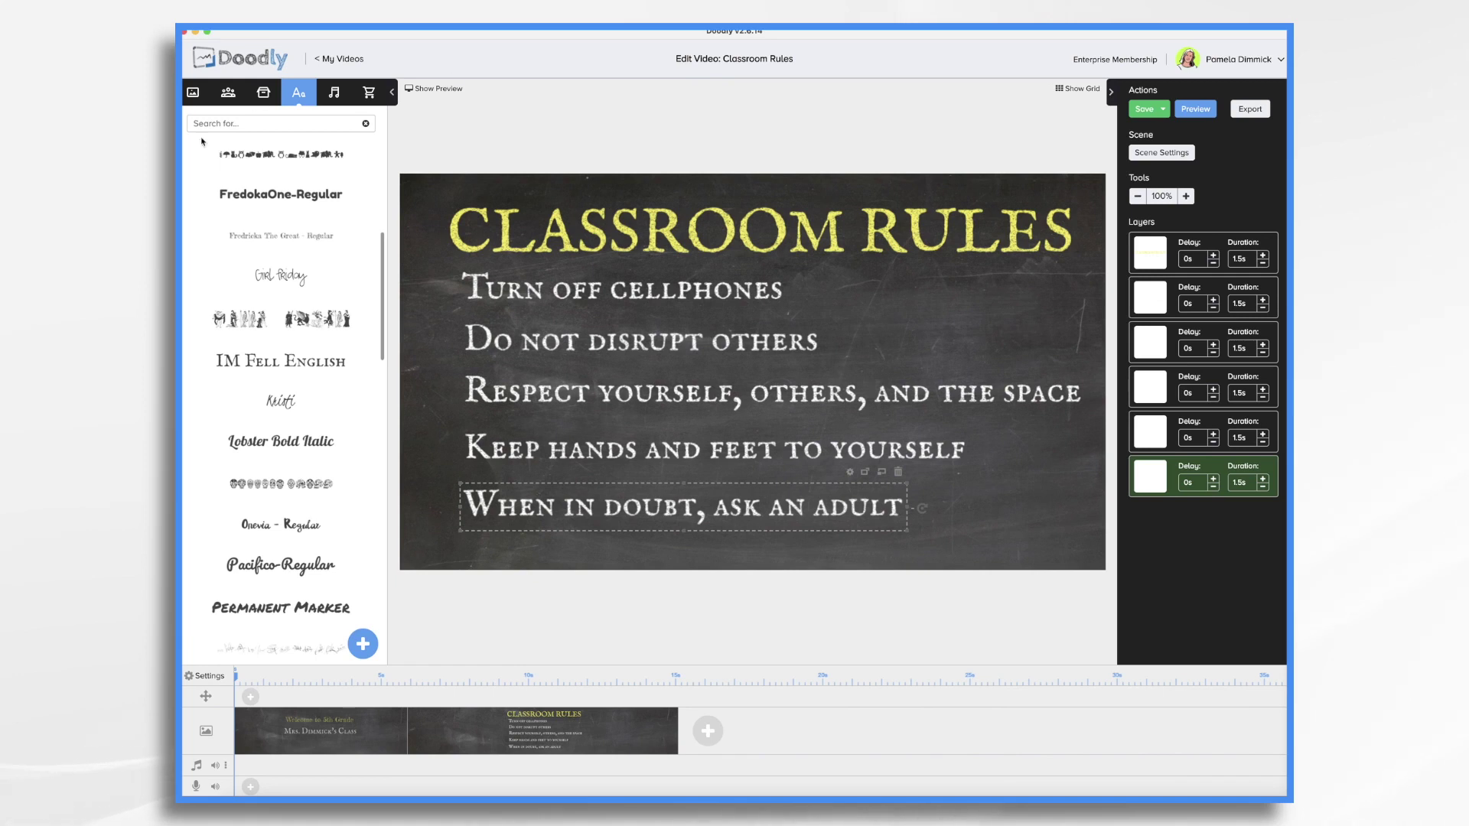
Step: Search the props for "check" and add the black checkmark image to the Classroom Rules scene
{"action": "left_click", "coordinate": [265, 97]}
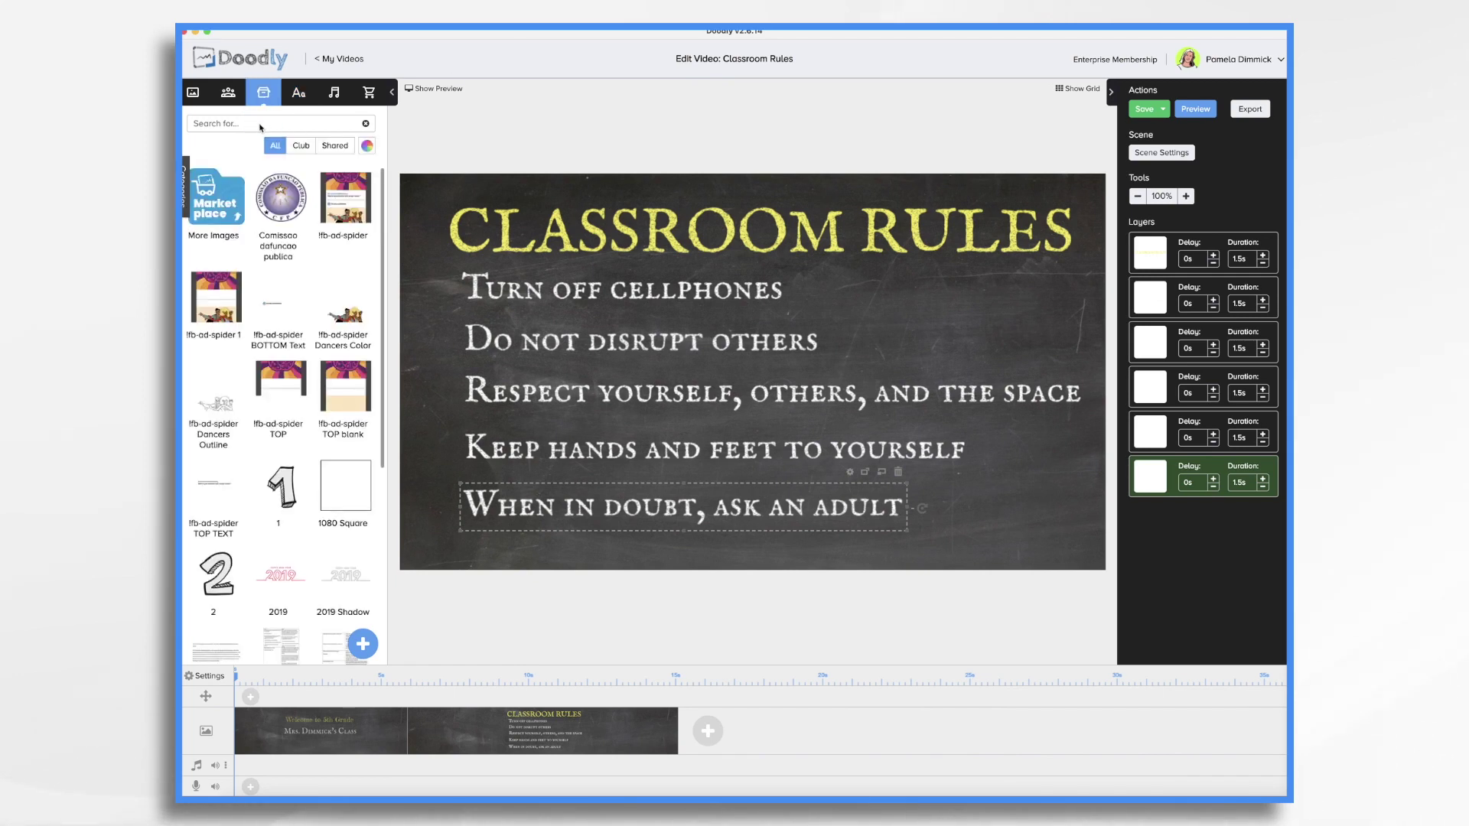
{"action": "type", "text": "check"}
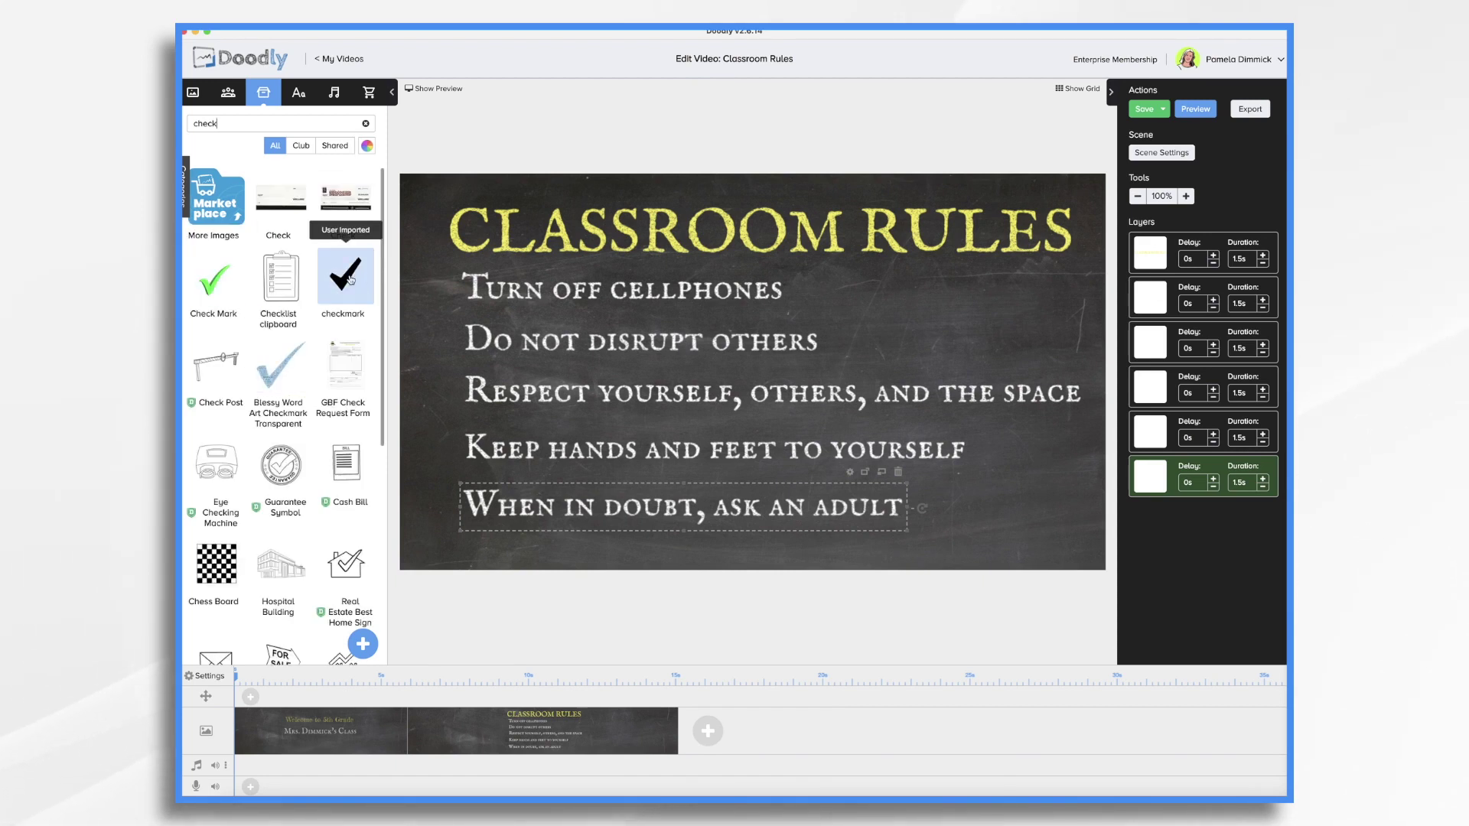
{"action": "left_click_drag", "start_coordinate": [382, 271], "coordinate": [441, 317]}
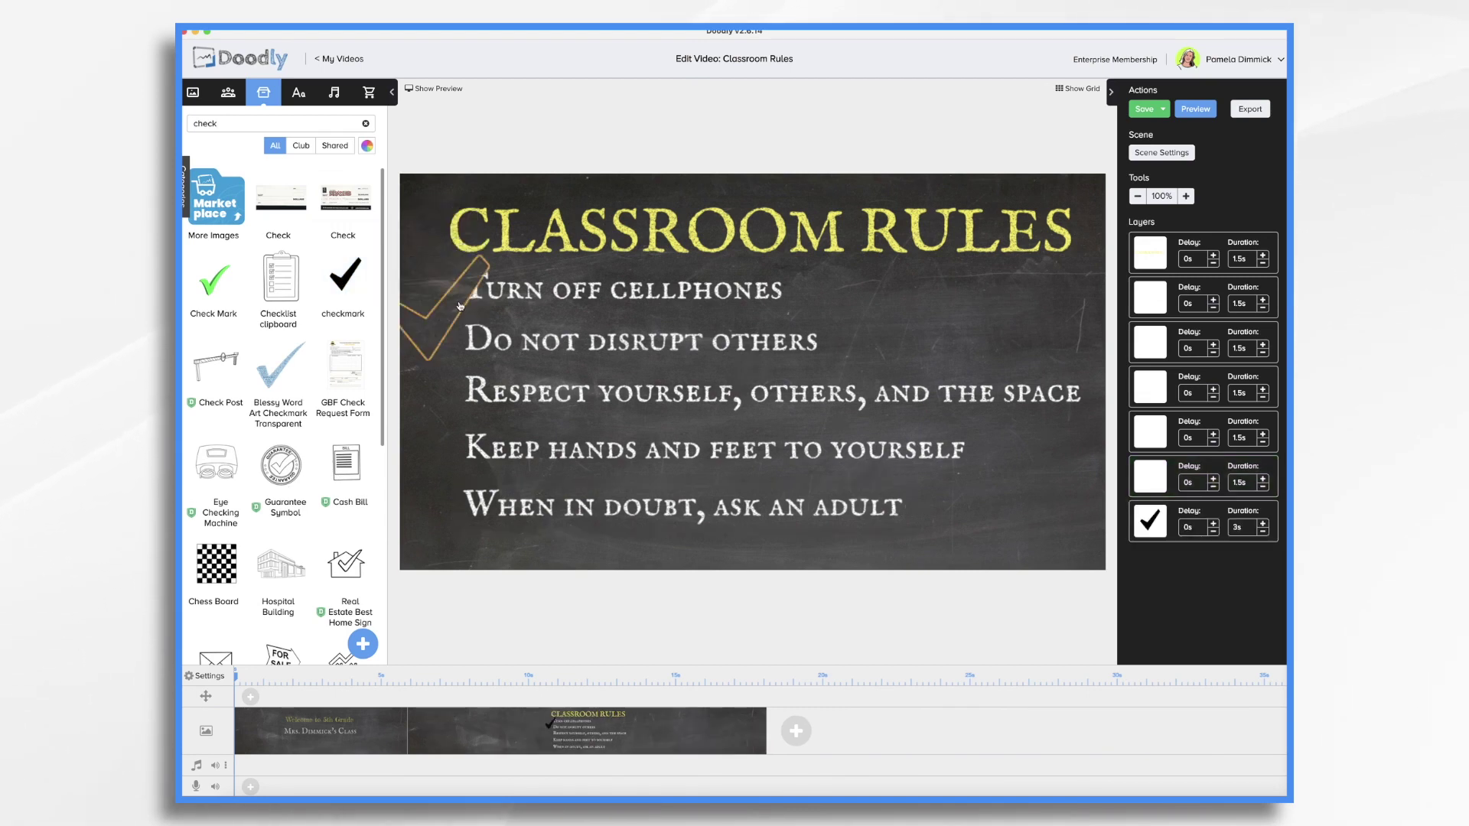
Step: Turn on Invert in the checkmark's asset settings and apply it
{"action": "left_click", "coordinate": [460, 305]}
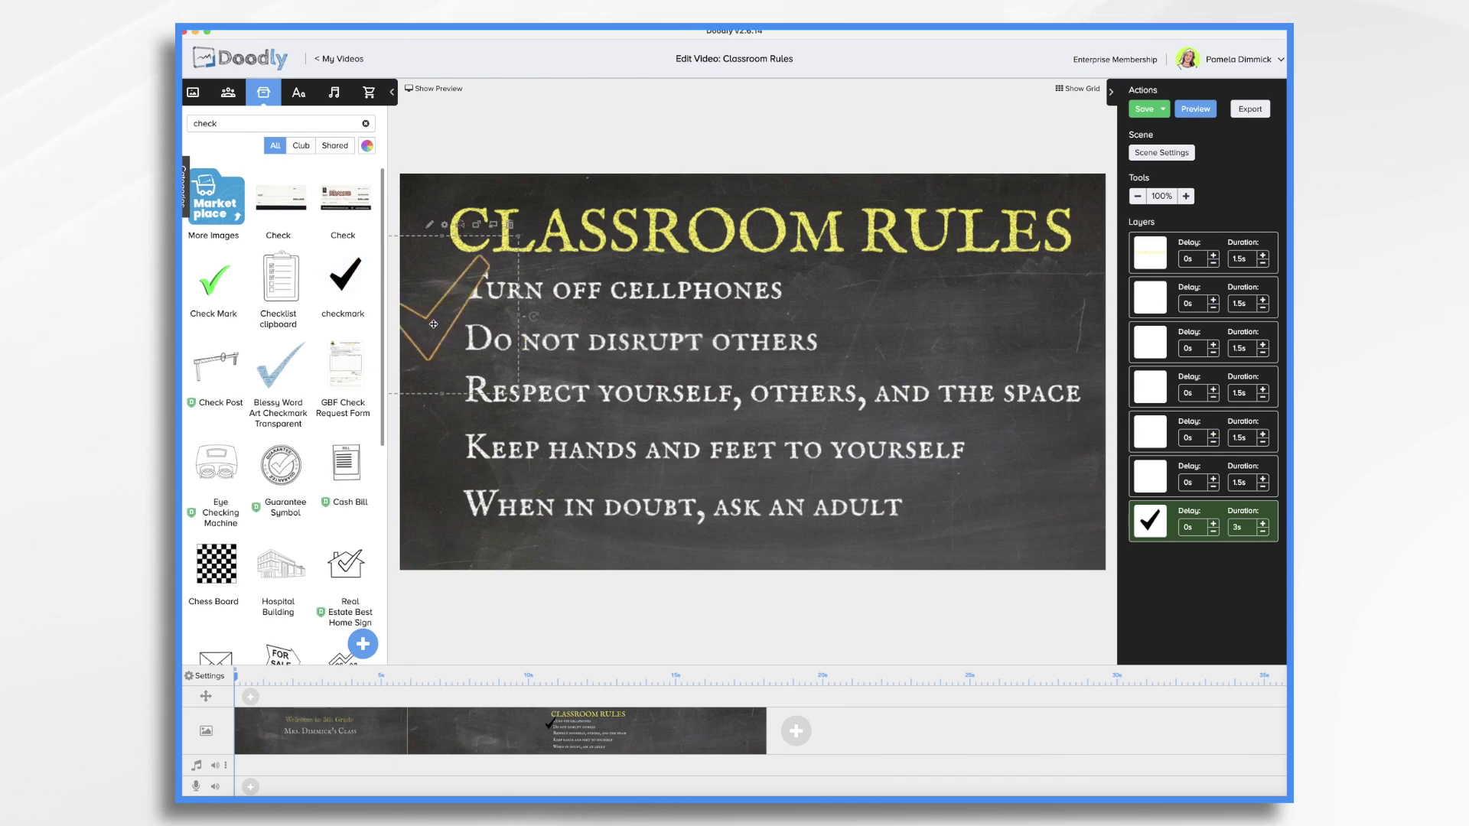
{"action": "left_click", "coordinate": [445, 226]}
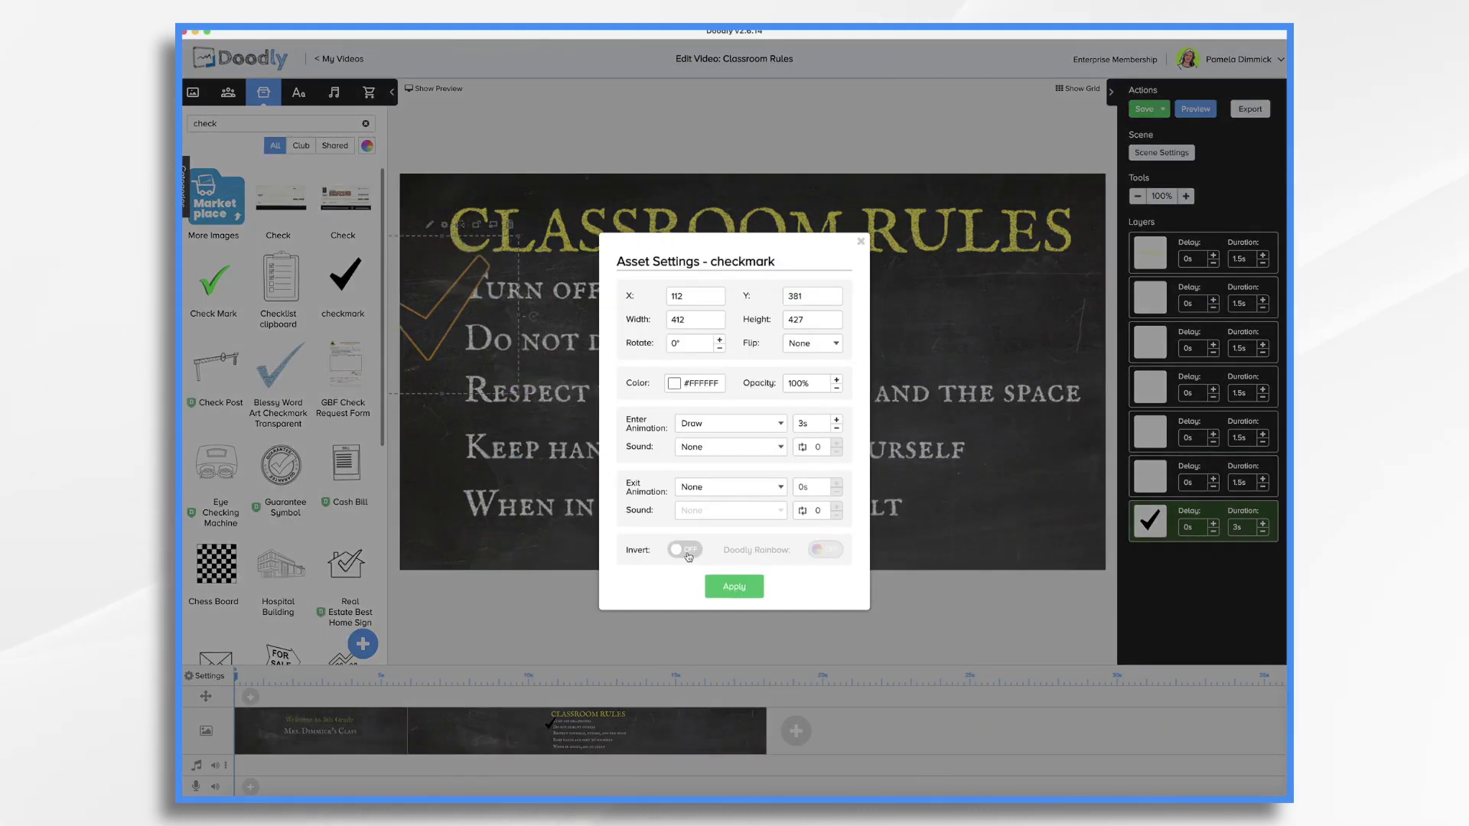
{"action": "left_click", "coordinate": [685, 550]}
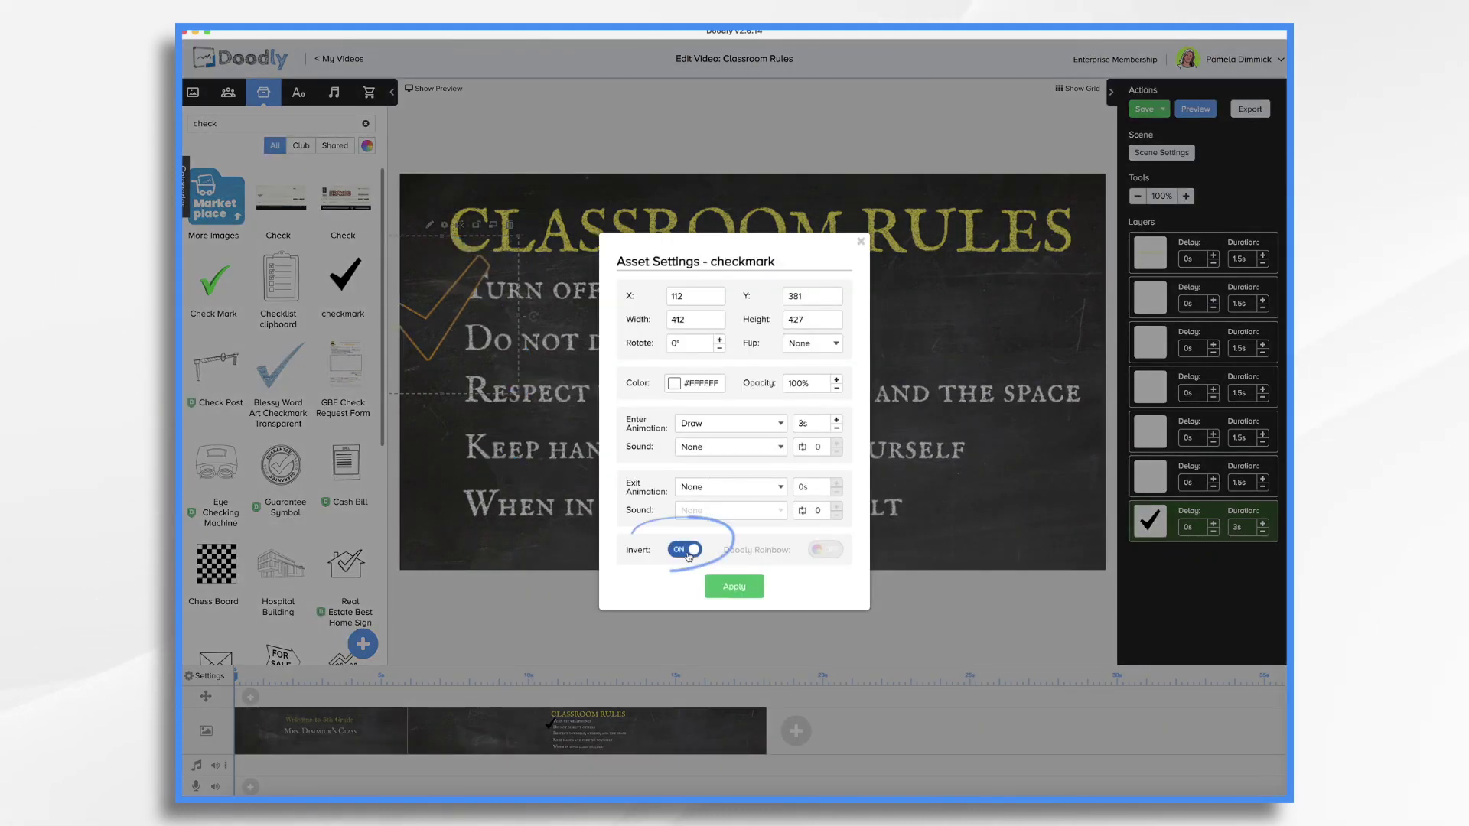
{"action": "left_click", "coordinate": [737, 588]}
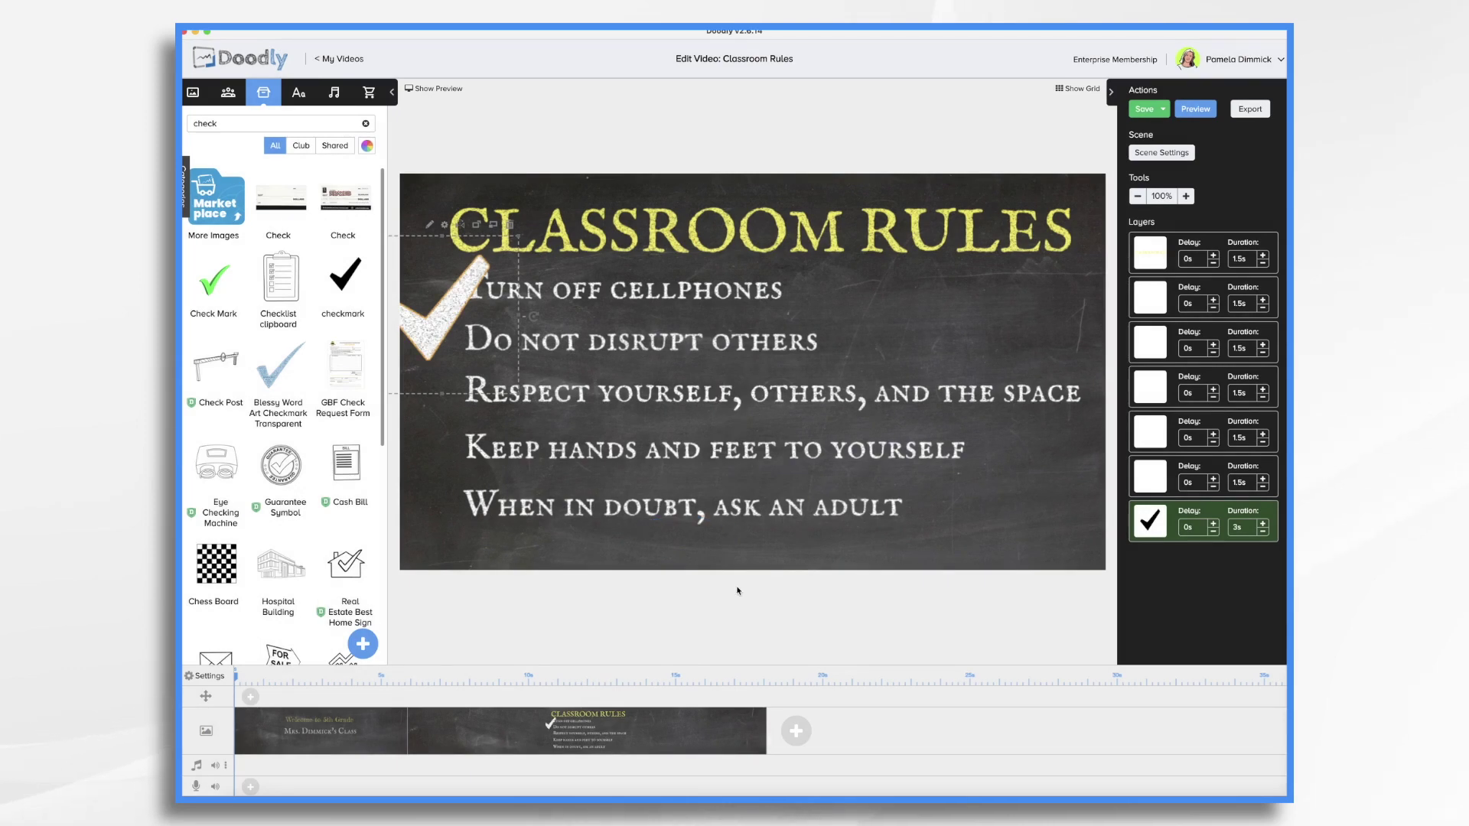
Step: Shrink the checkmark to fit beside "Turn off cellphones" and set its duration to 1s
{"action": "left_click_drag", "start_coordinate": [518, 394], "coordinate": [441, 286]}
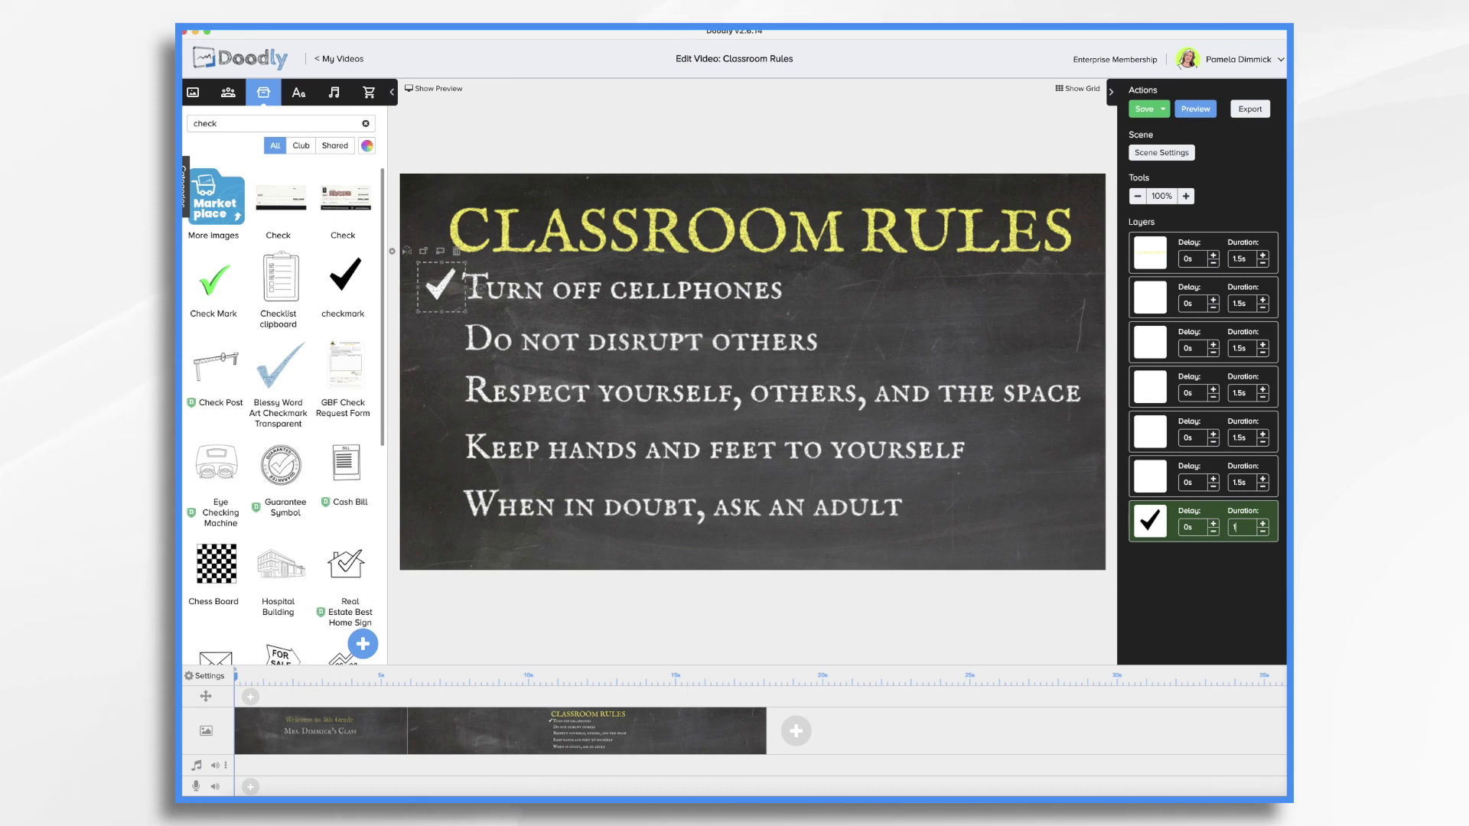
{"action": "key", "text": "Return"}
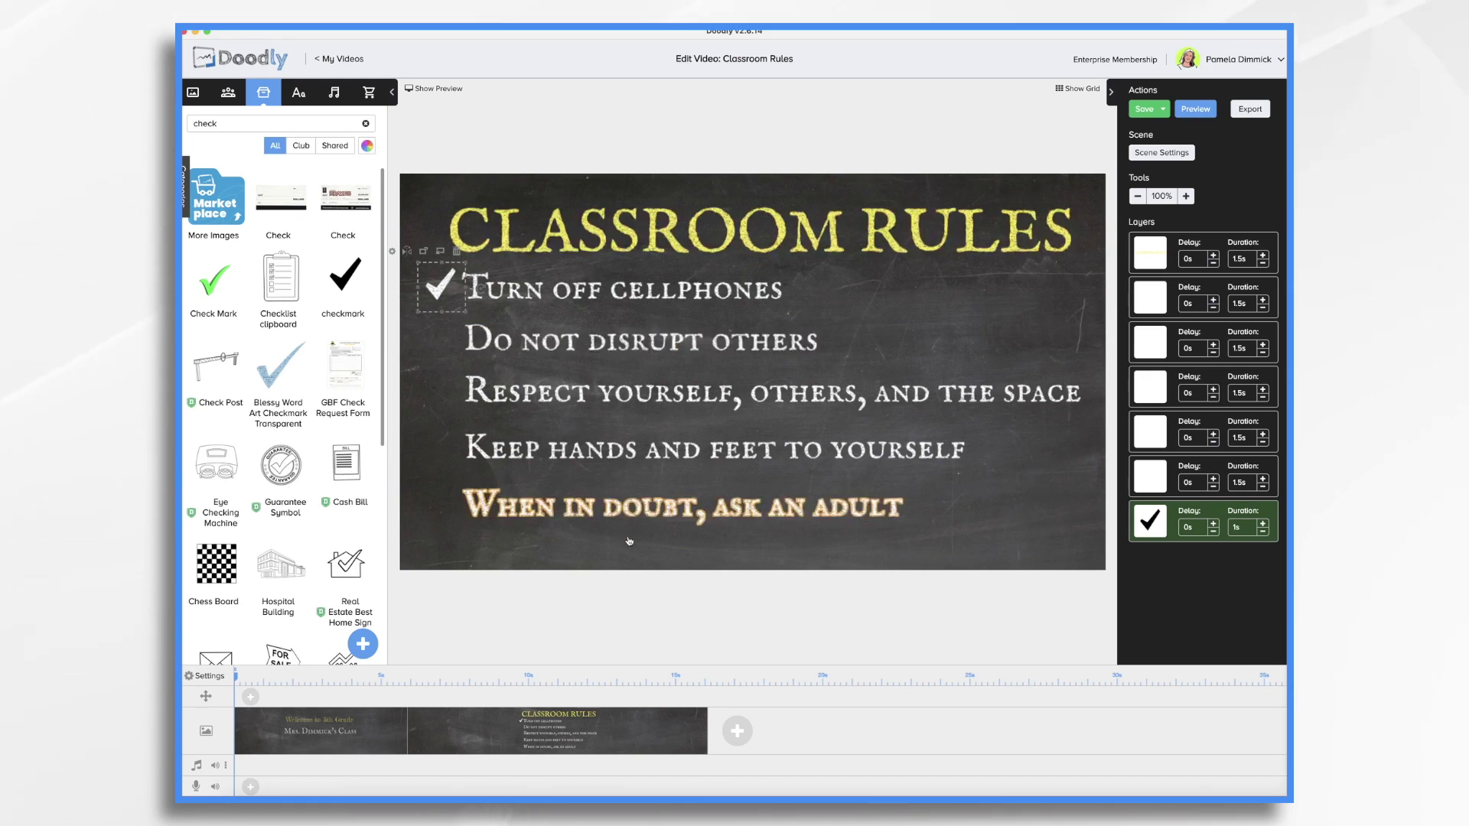
Step: Preview the Classroom Rules scene to check the order in which its elements are drawn
{"action": "right_click", "coordinate": [633, 737]}
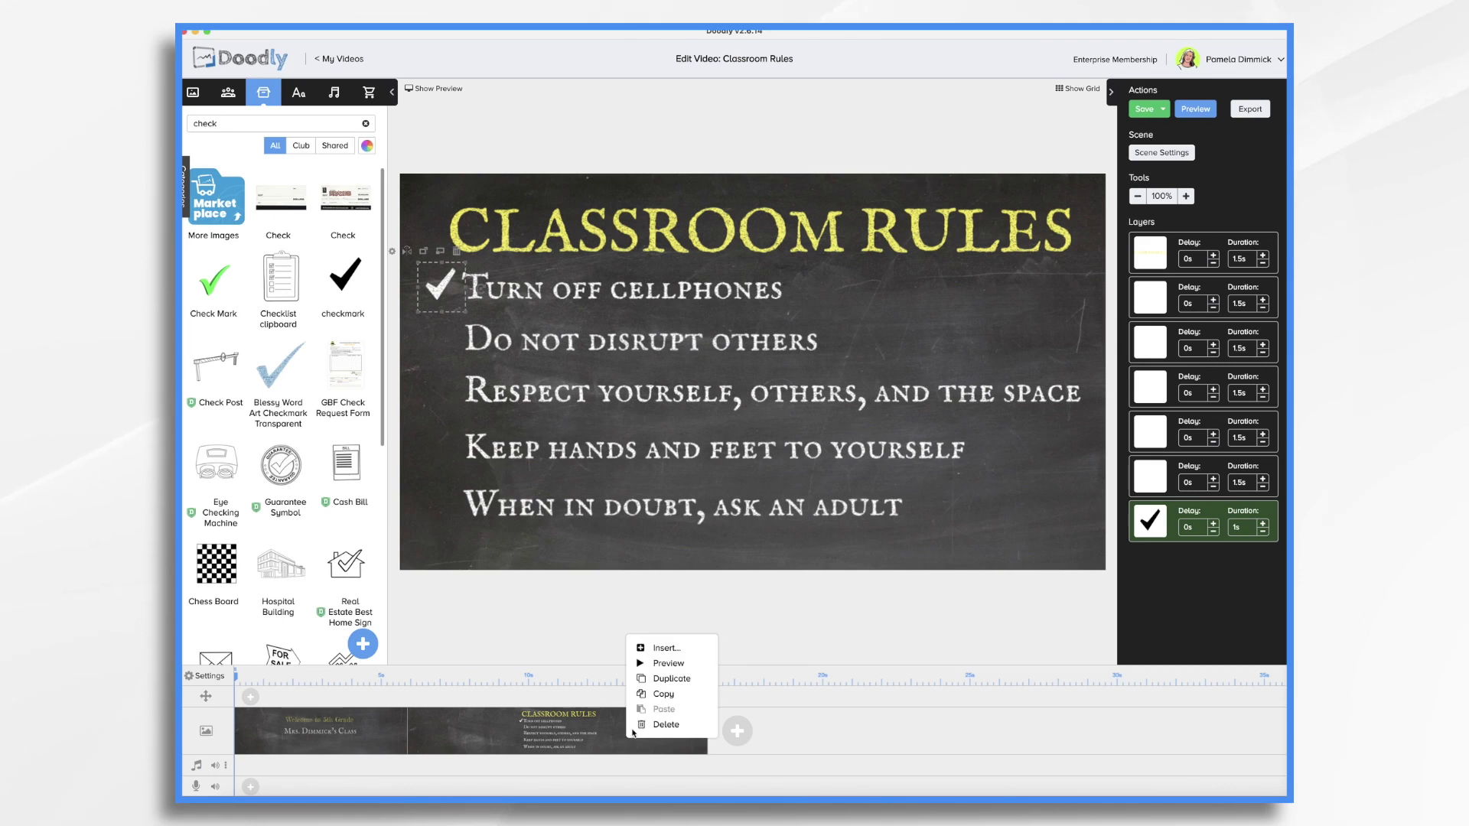
{"action": "left_click", "coordinate": [641, 664]}
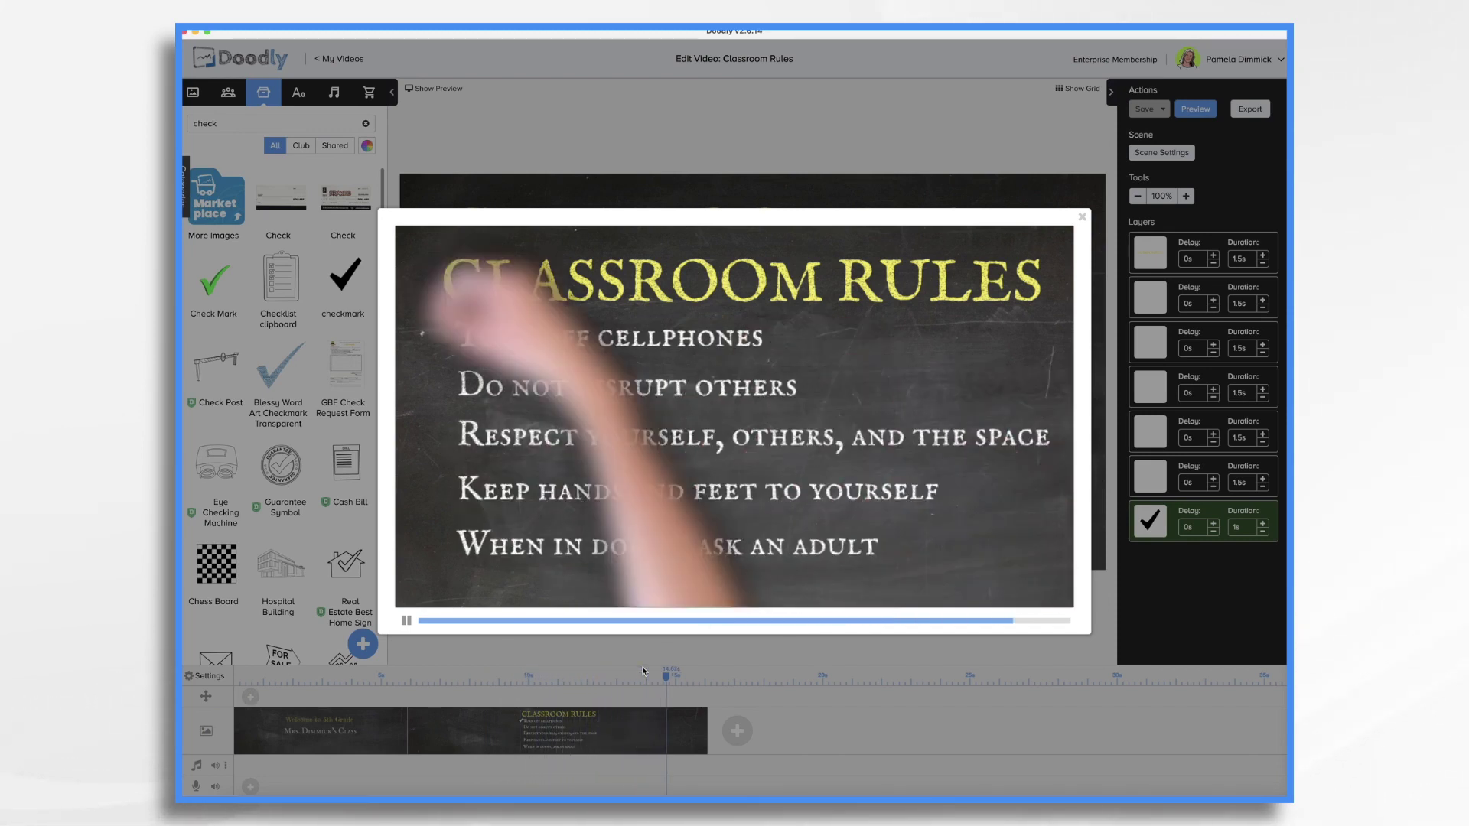
{"action": "left_click", "coordinate": [1084, 218]}
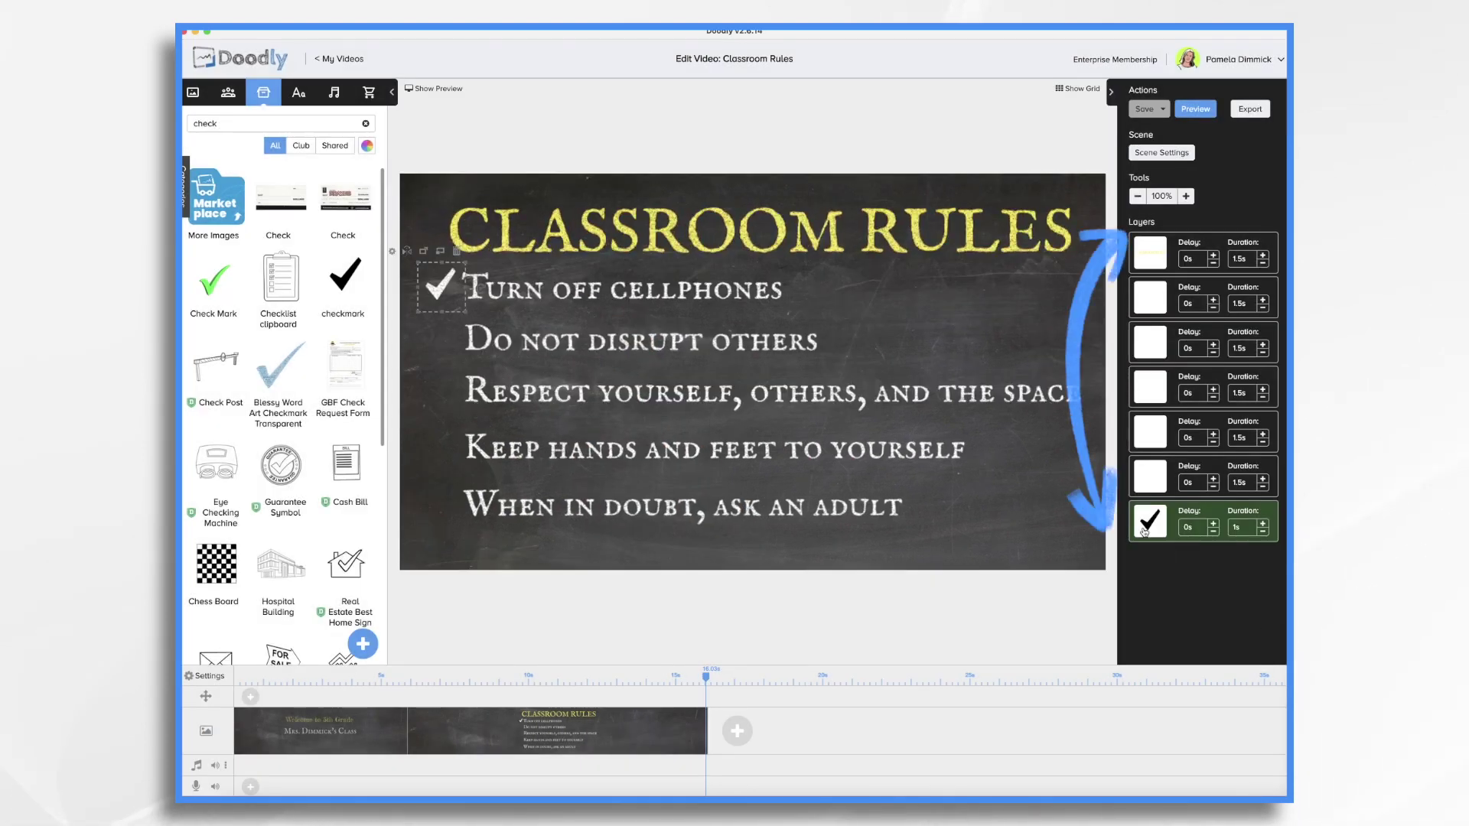
Step: Reorder the checkmark layer to directly follow the "Turn off cellphones" text layer and set its delay to 1.5s
{"action": "left_click_drag", "start_coordinate": [1153, 532], "coordinate": [1163, 351]}
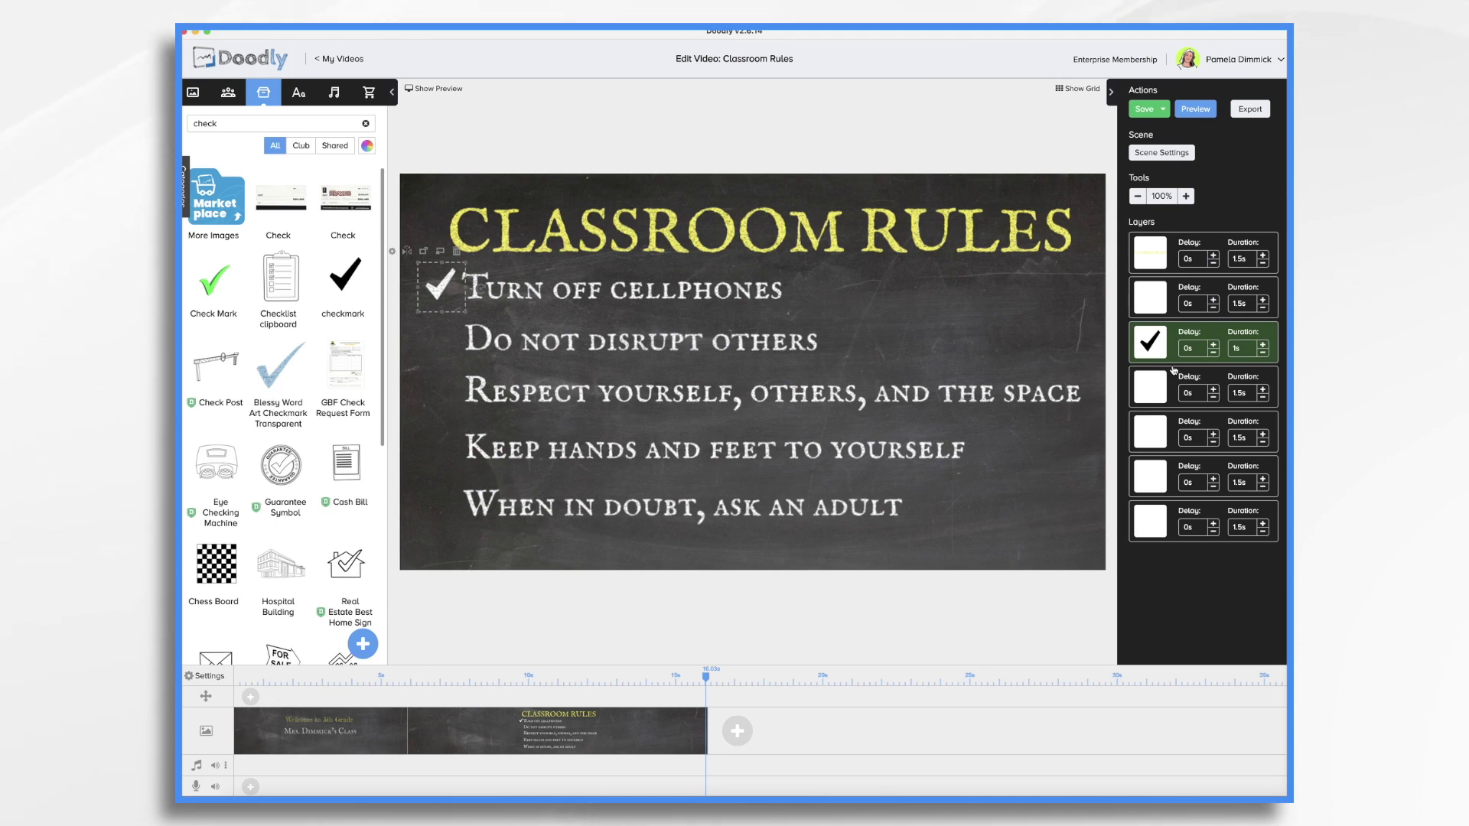
{"action": "left_click", "coordinate": [1213, 344]}
{"action": "left_click", "coordinate": [1213, 344]}
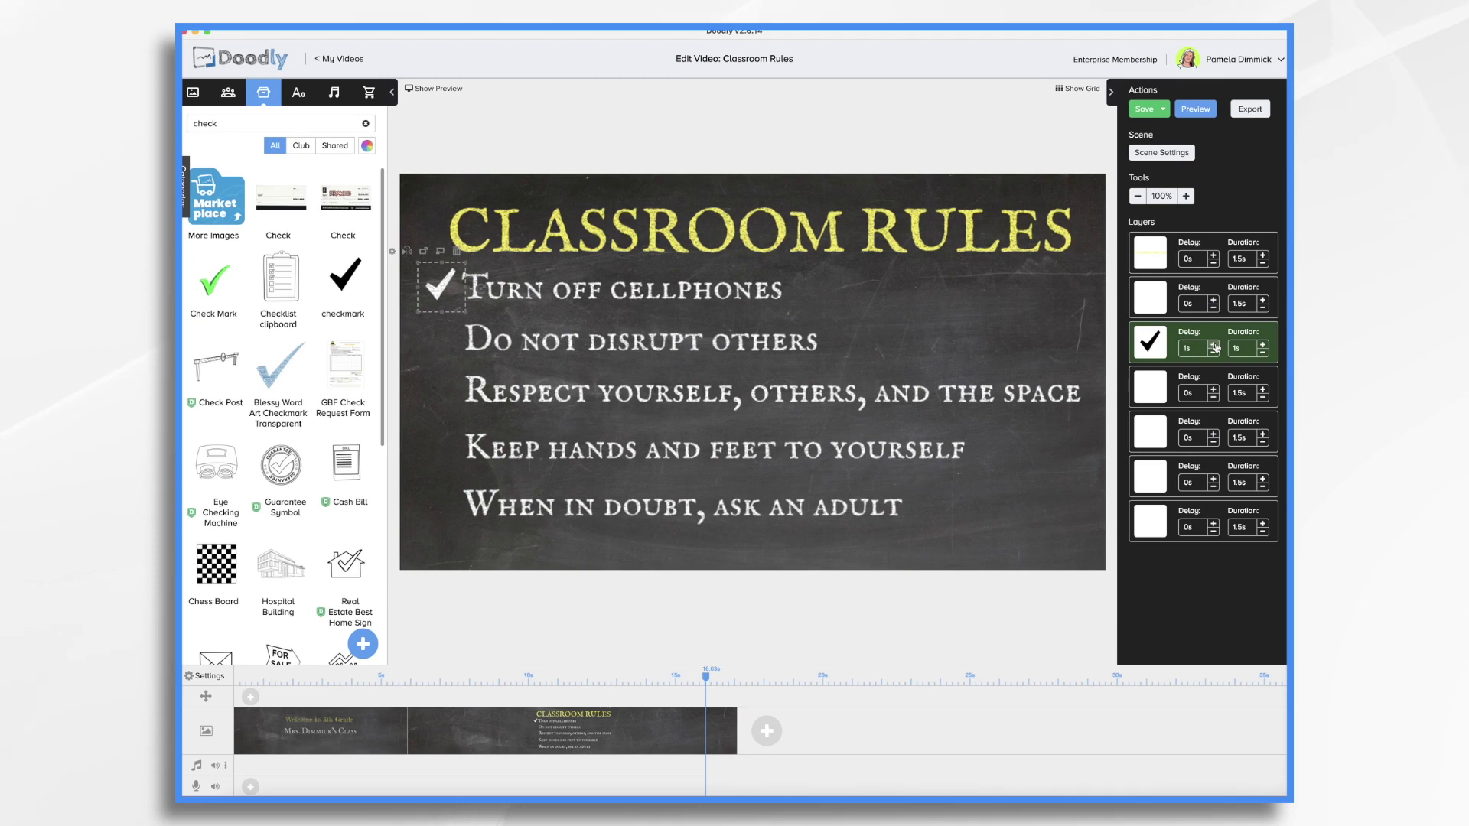
{"action": "left_click", "coordinate": [1213, 345]}
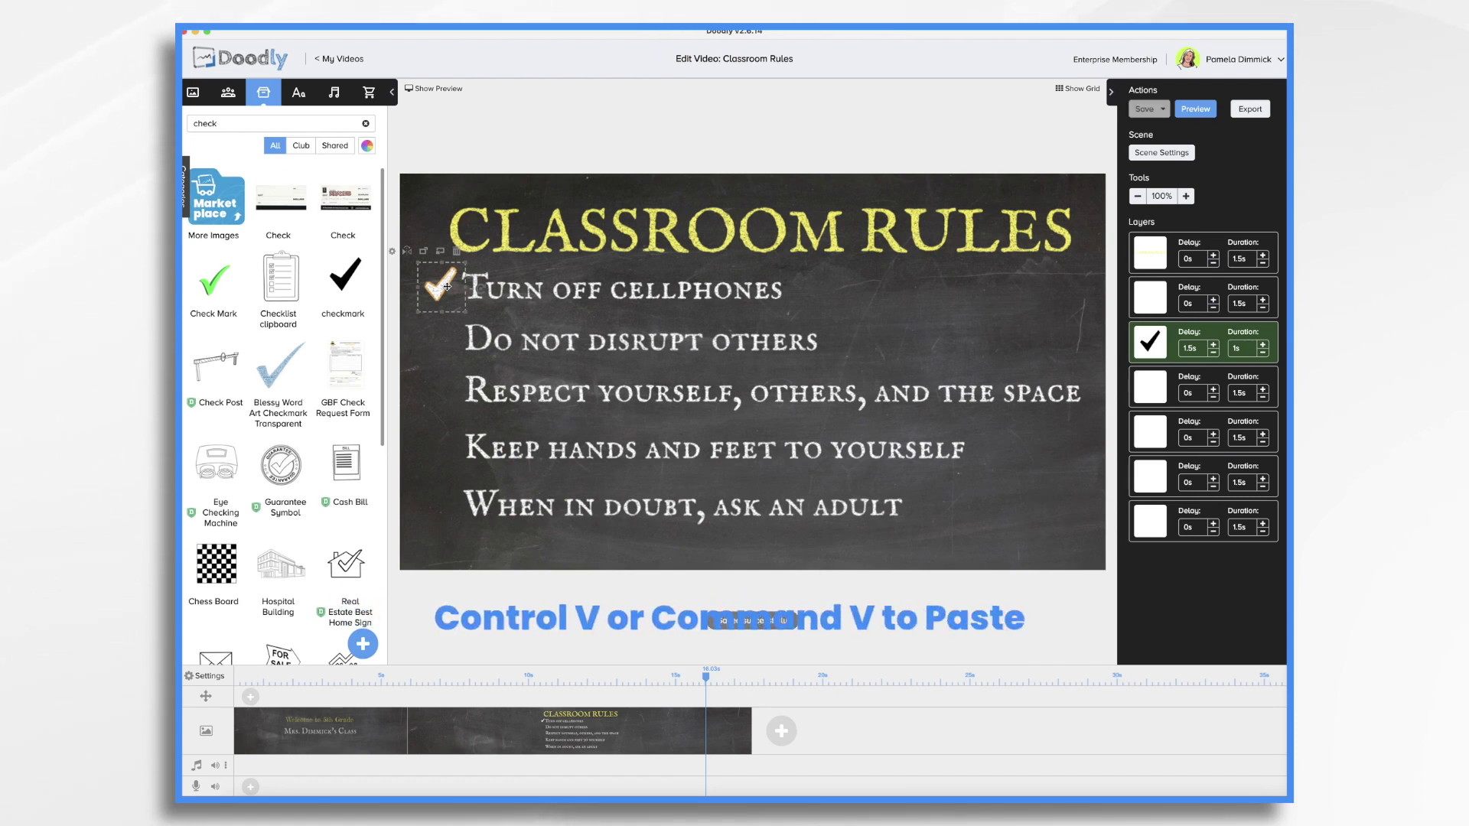
Step: Paste a copy of the checkmark beside "Do not disrupt others" and reorder the new checkmark layer to follow the second rule's text layer
{"action": "key", "text": "super+v"}
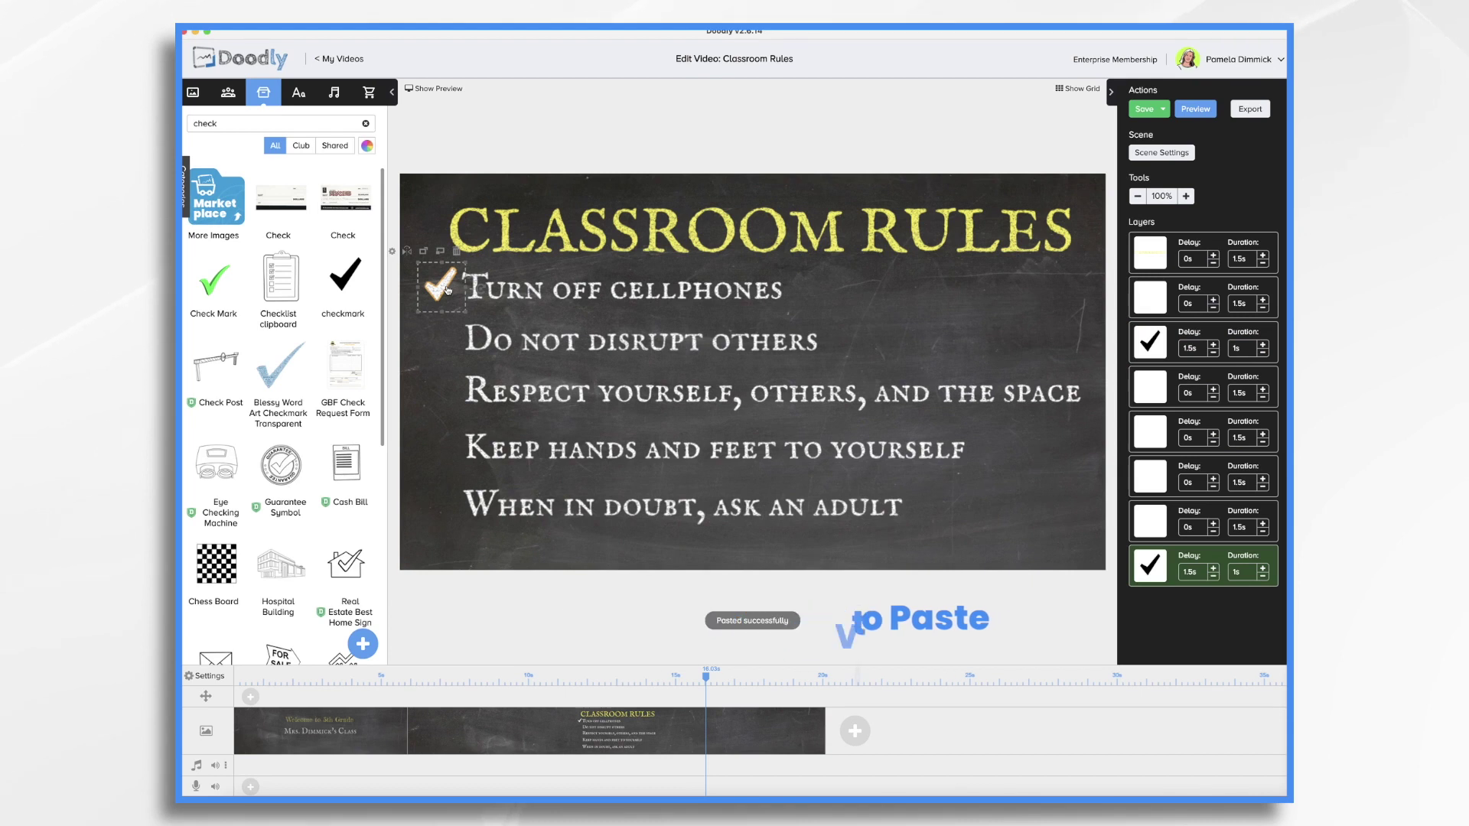
{"action": "left_click_drag", "start_coordinate": [448, 290], "coordinate": [447, 337]}
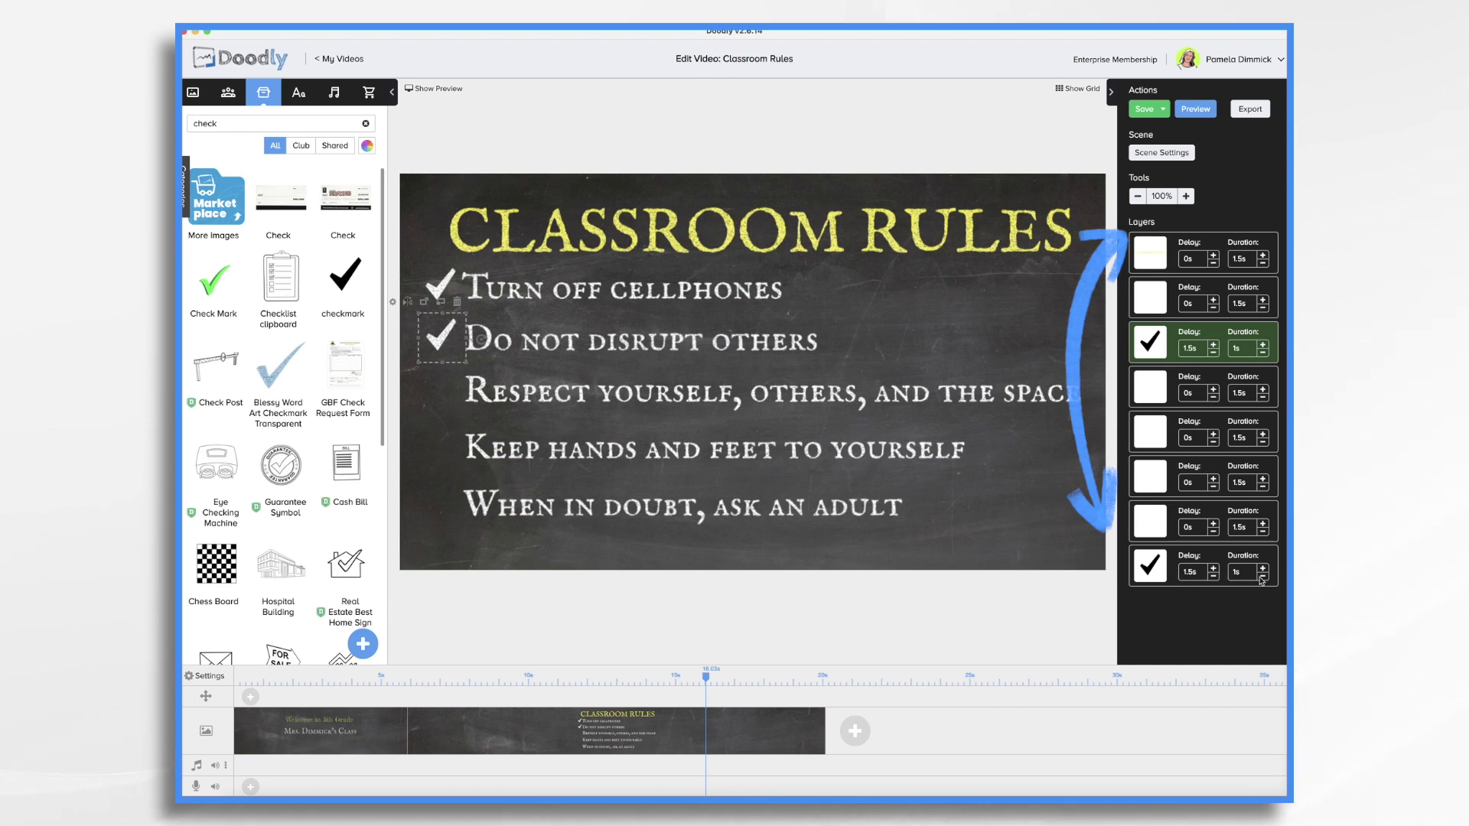
{"action": "left_click", "coordinate": [1160, 575]}
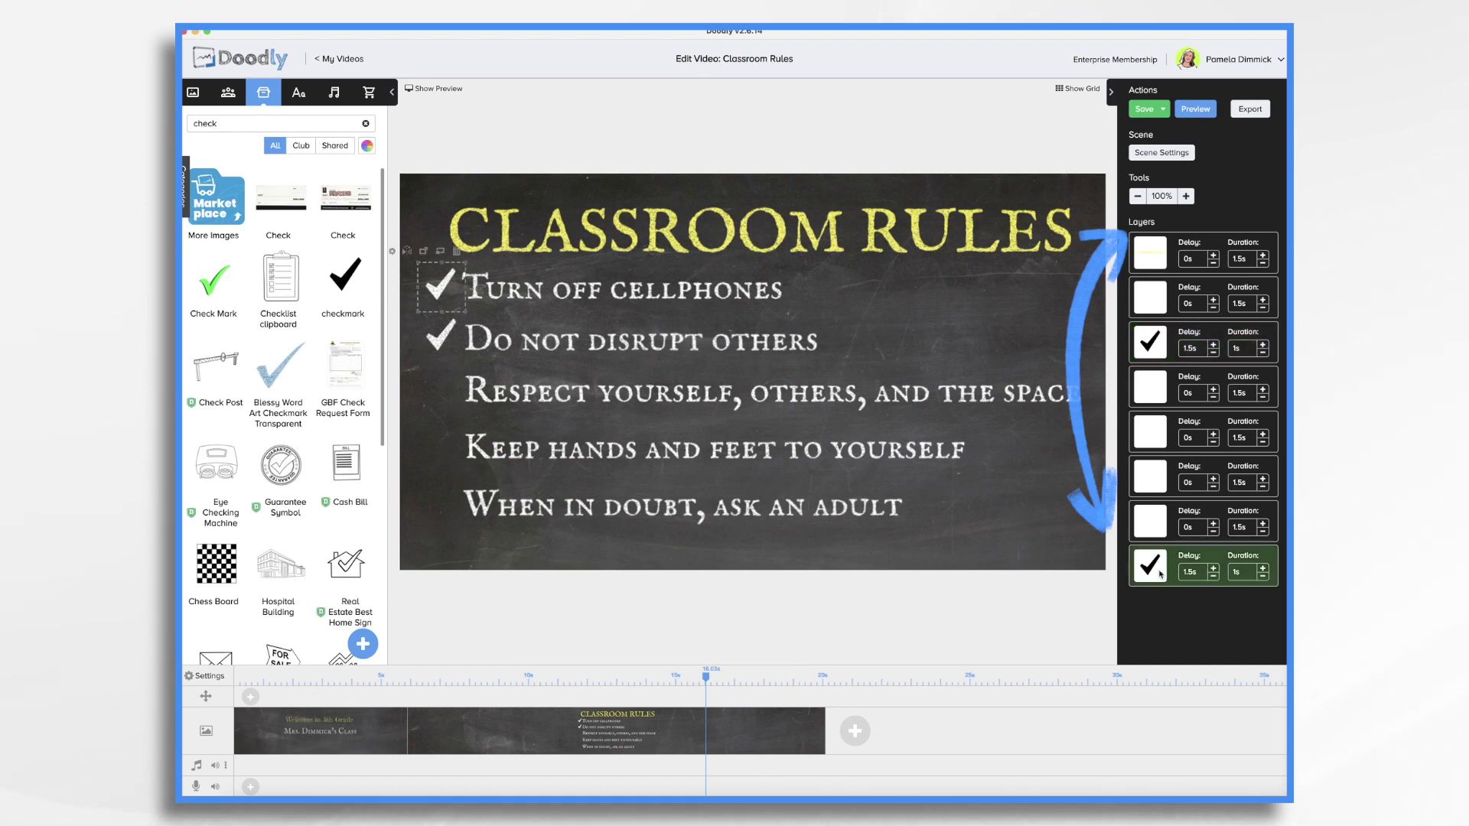
{"action": "left_click_drag", "start_coordinate": [1160, 574], "coordinate": [1160, 442]}
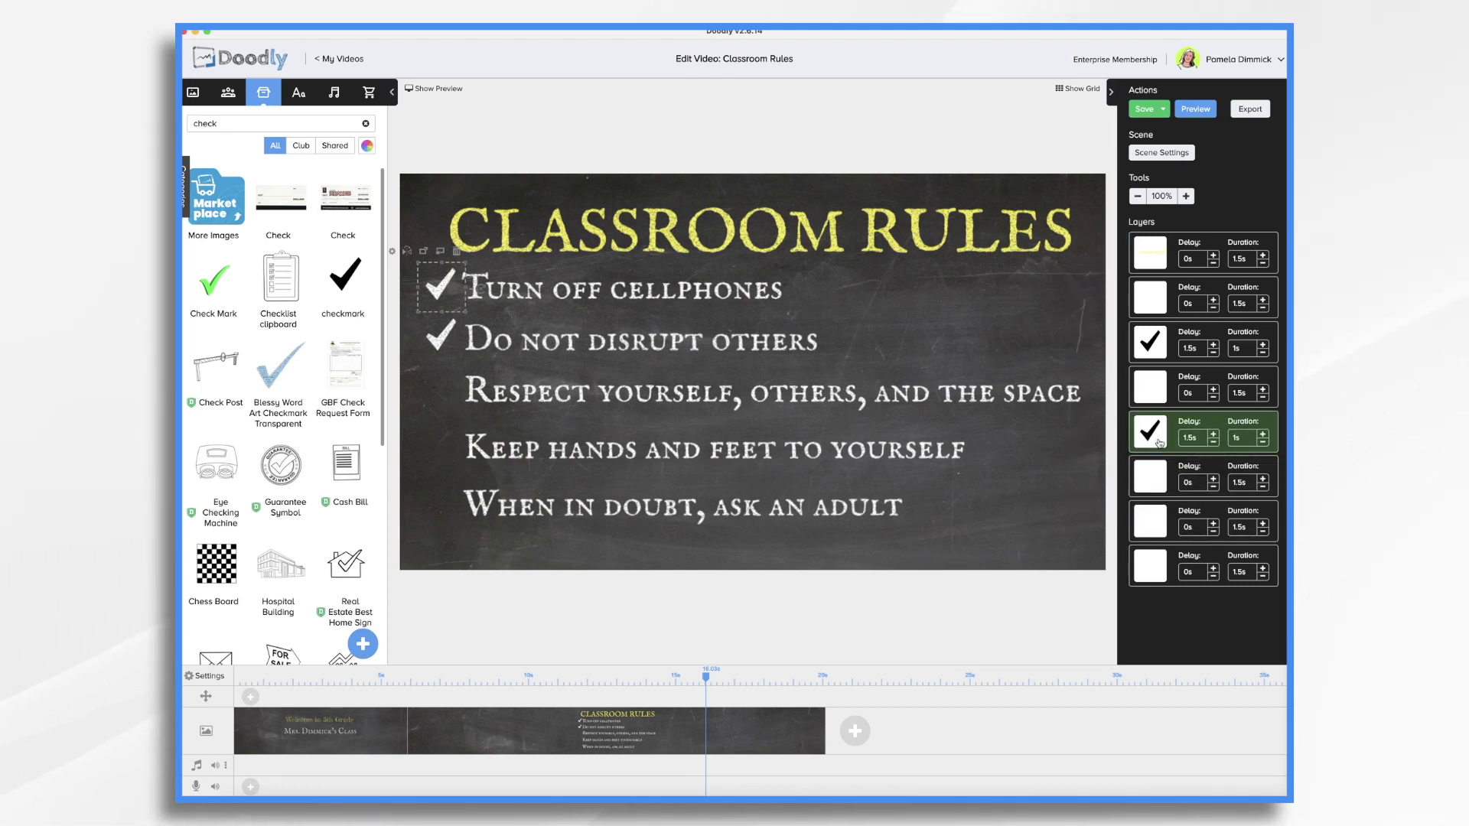
Step: Paste three more checkmark copies, placing one beside each of the three remaining classroom rules
{"action": "key", "text": "super+v"}
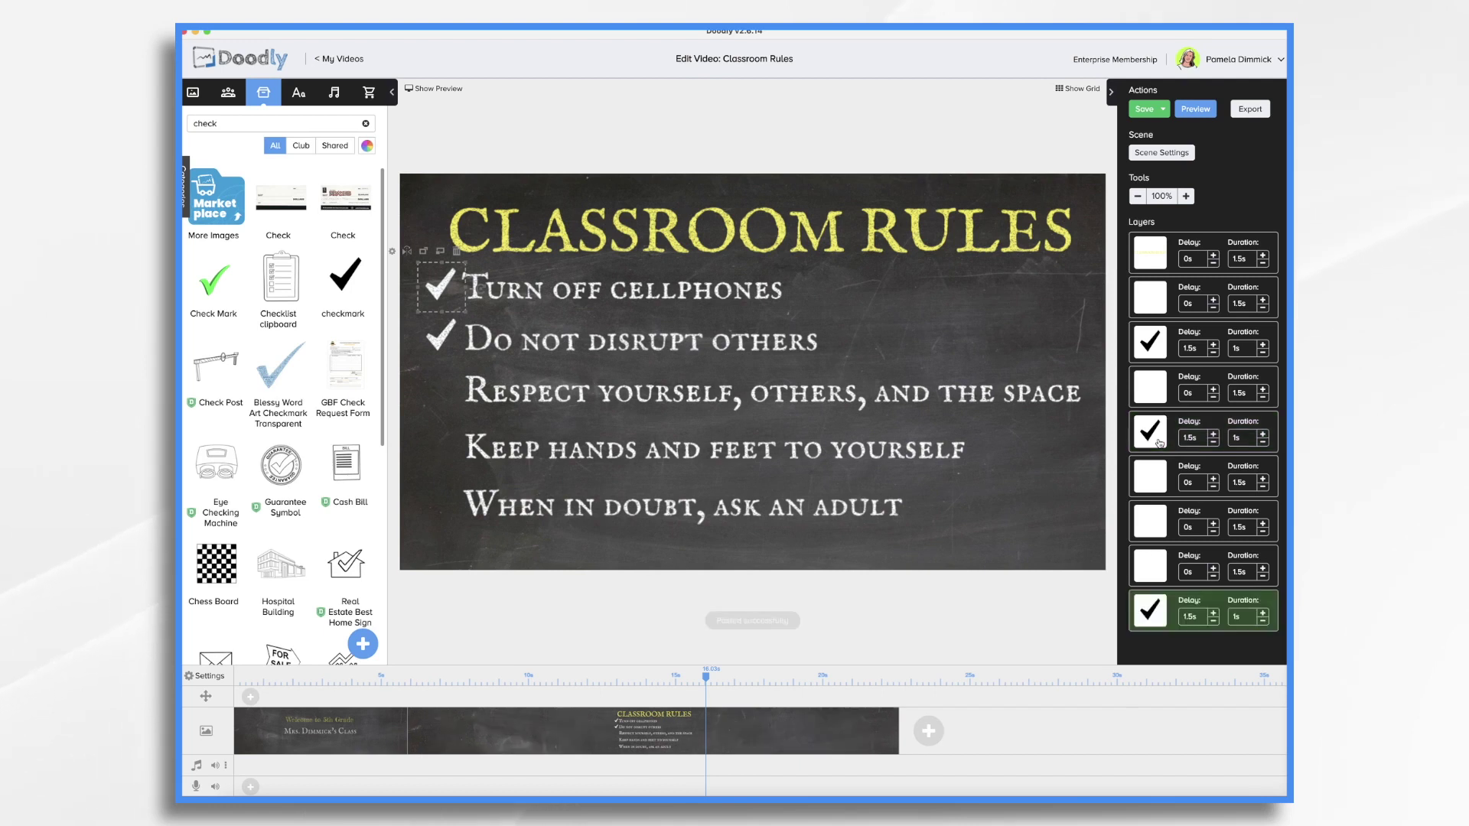
{"action": "left_click_drag", "start_coordinate": [440, 289], "coordinate": [444, 393]}
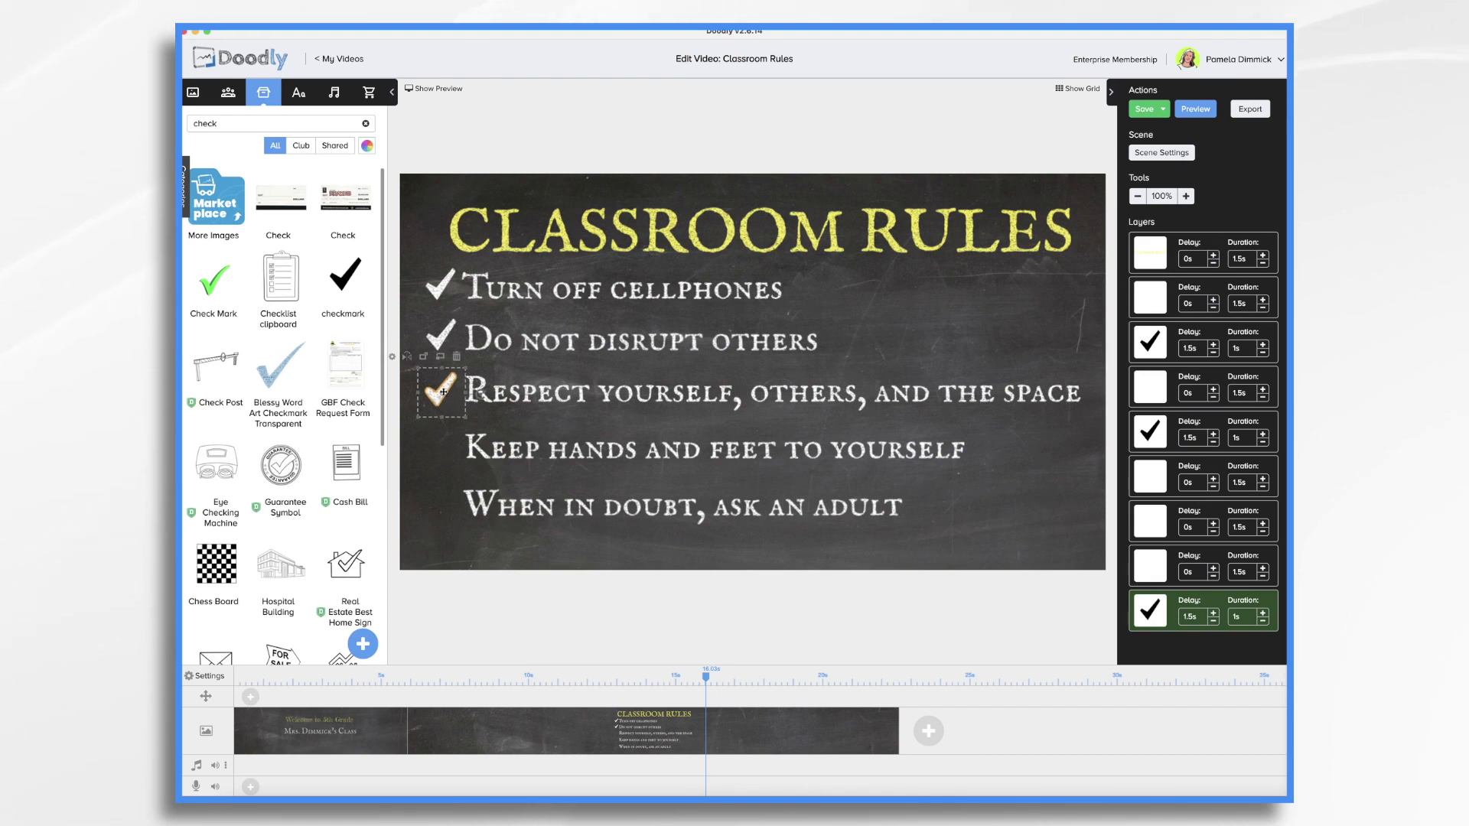
{"action": "key", "text": "super+v"}
{"action": "left_click_drag", "start_coordinate": [440, 287], "coordinate": [440, 444]}
{"action": "key", "text": "super+v"}
{"action": "left_click_drag", "start_coordinate": [473, 298], "coordinate": [442, 507]}
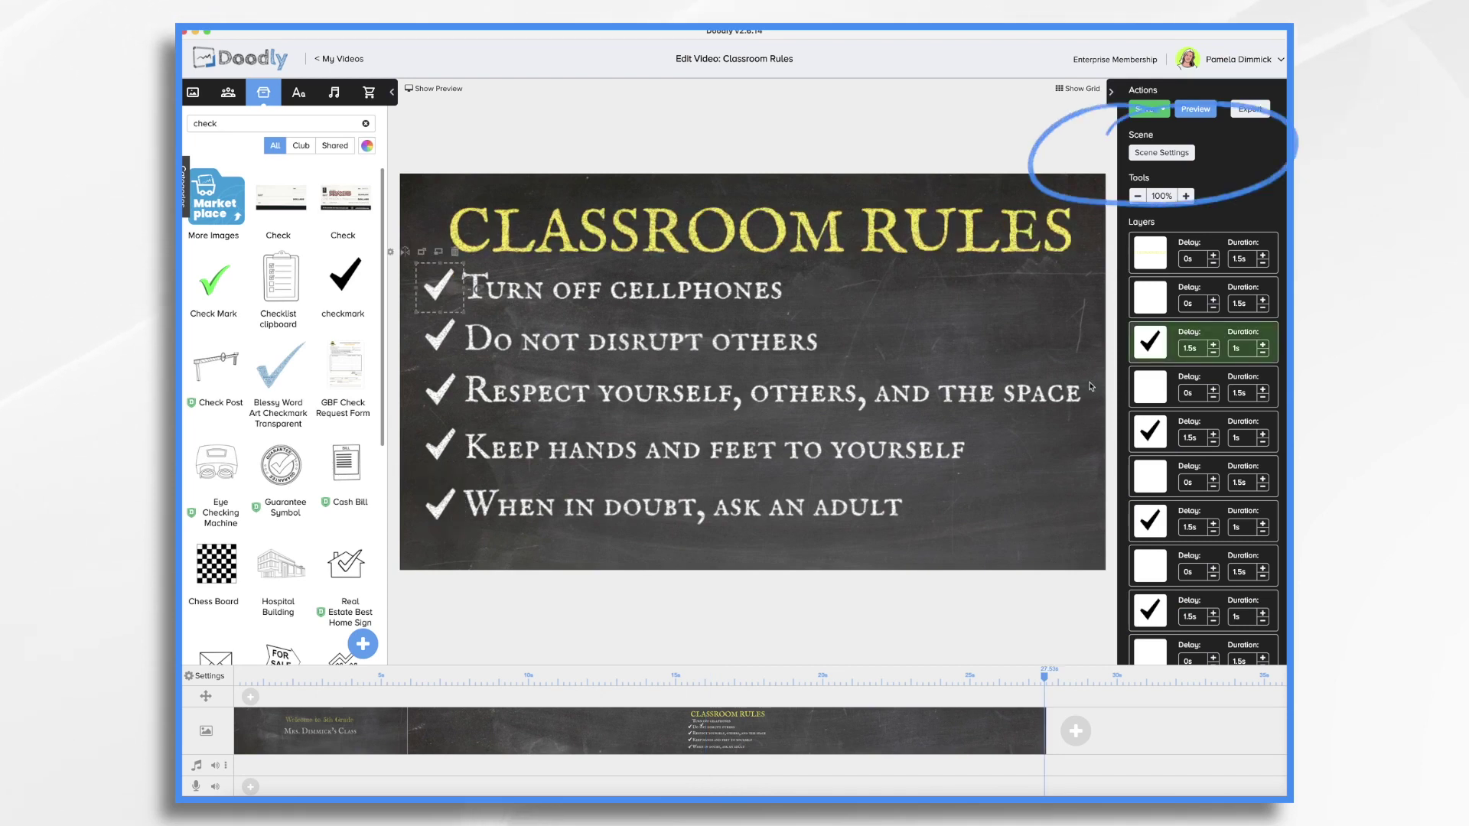
Step: Set the Classroom Rules scene's extra time at the end to 30s in the scene settings
{"action": "left_click", "coordinate": [1162, 157]}
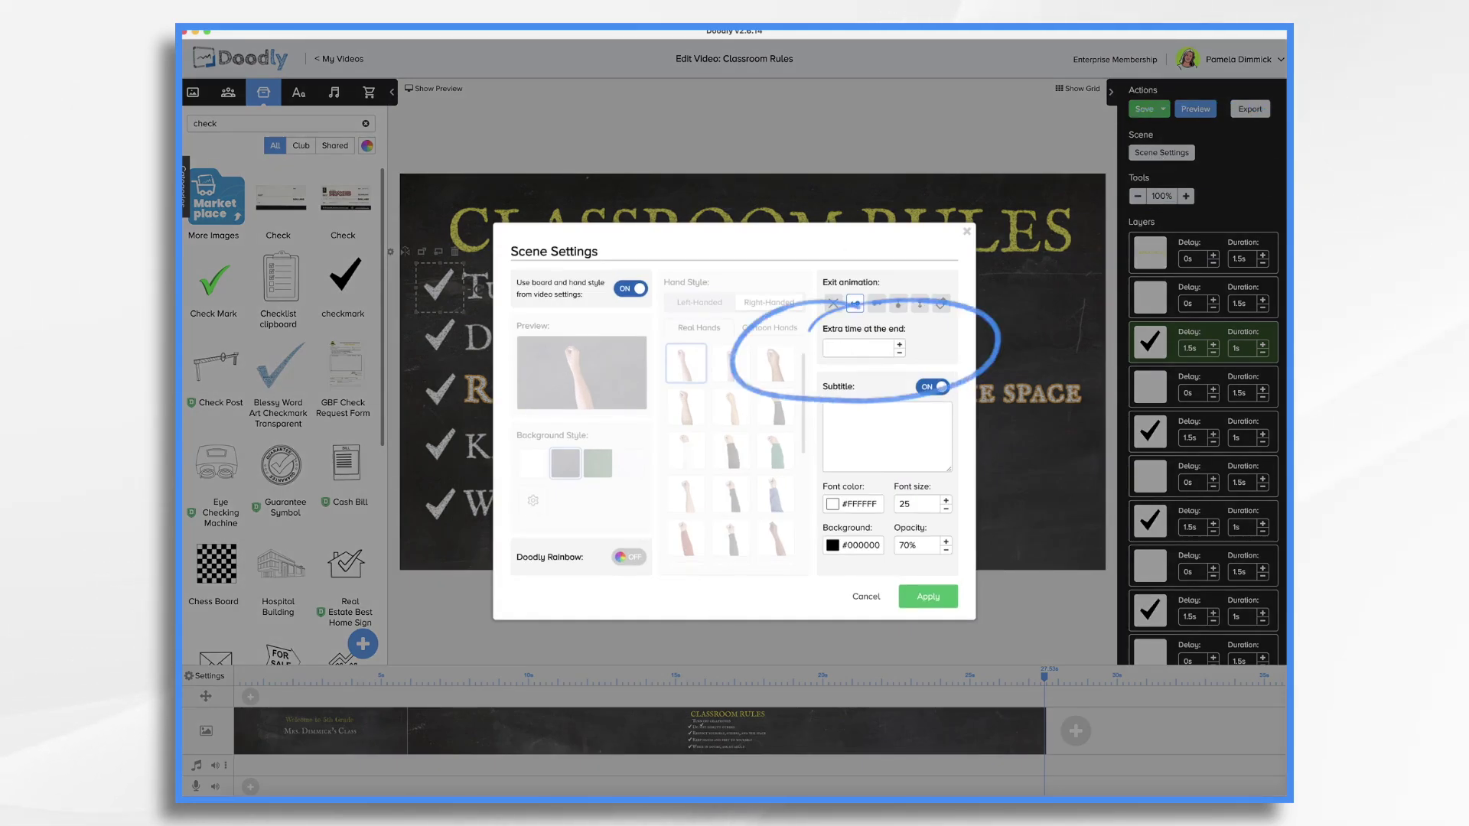
{"action": "type", "text": "30s"}
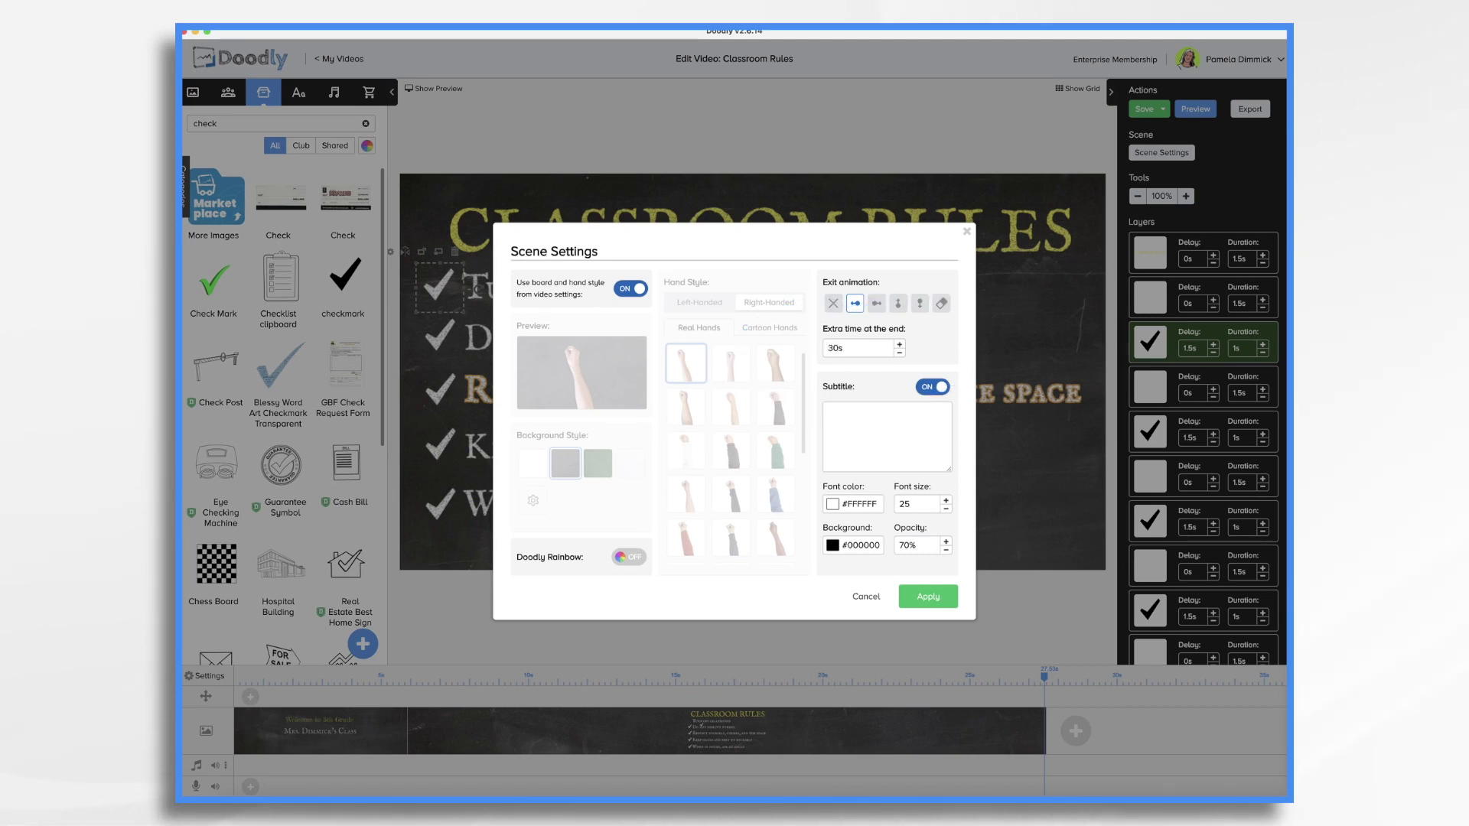
{"action": "left_click", "coordinate": [932, 598]}
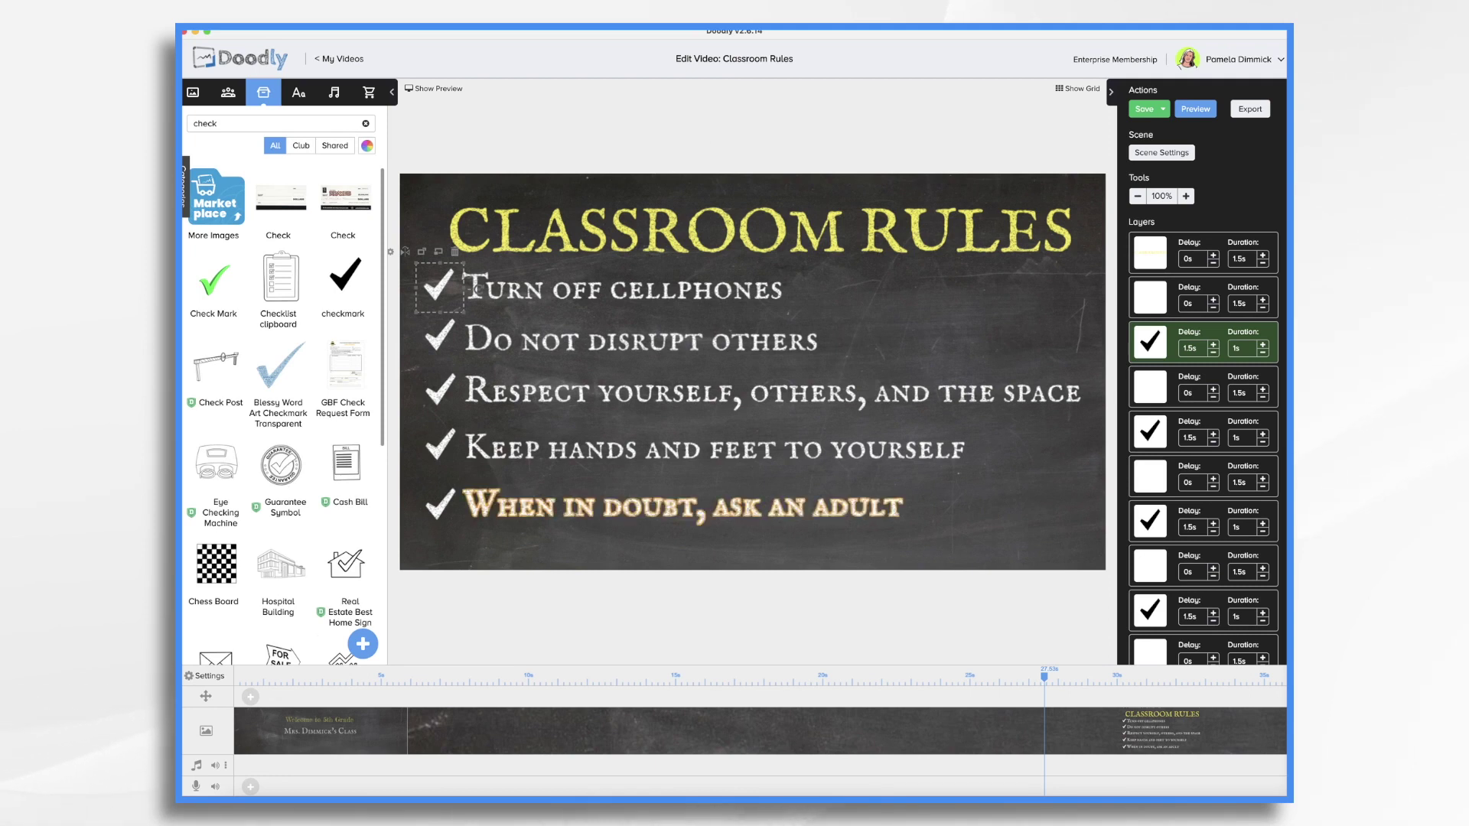
Step: Add the "Favorite Things" music track to the start of the timeline's music row and trim its quiet beginning
{"action": "left_click", "coordinate": [338, 95]}
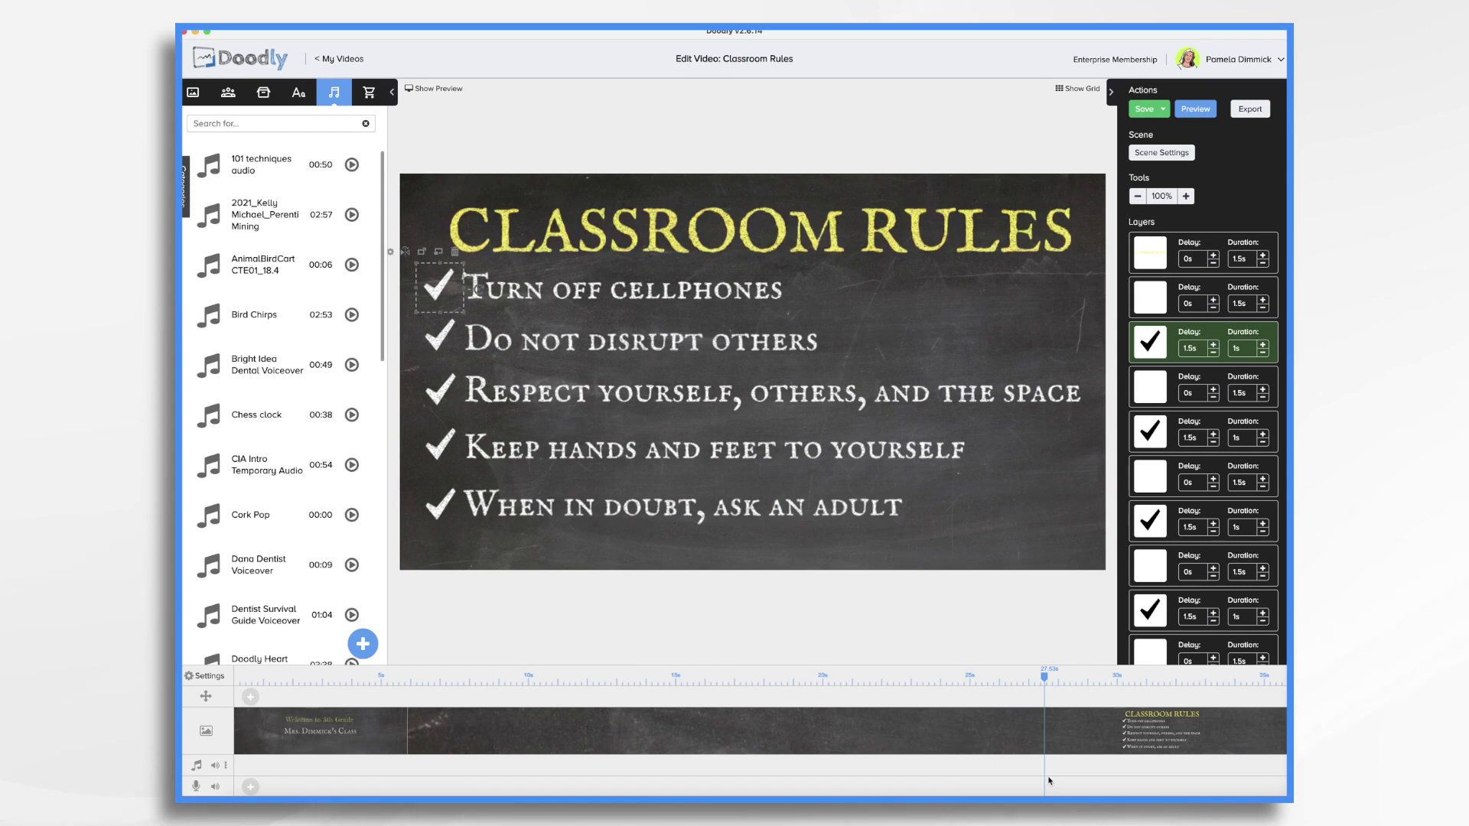
{"action": "scroll", "coordinate": [283, 459], "scroll_direction": "down", "scroll_amount": 10}
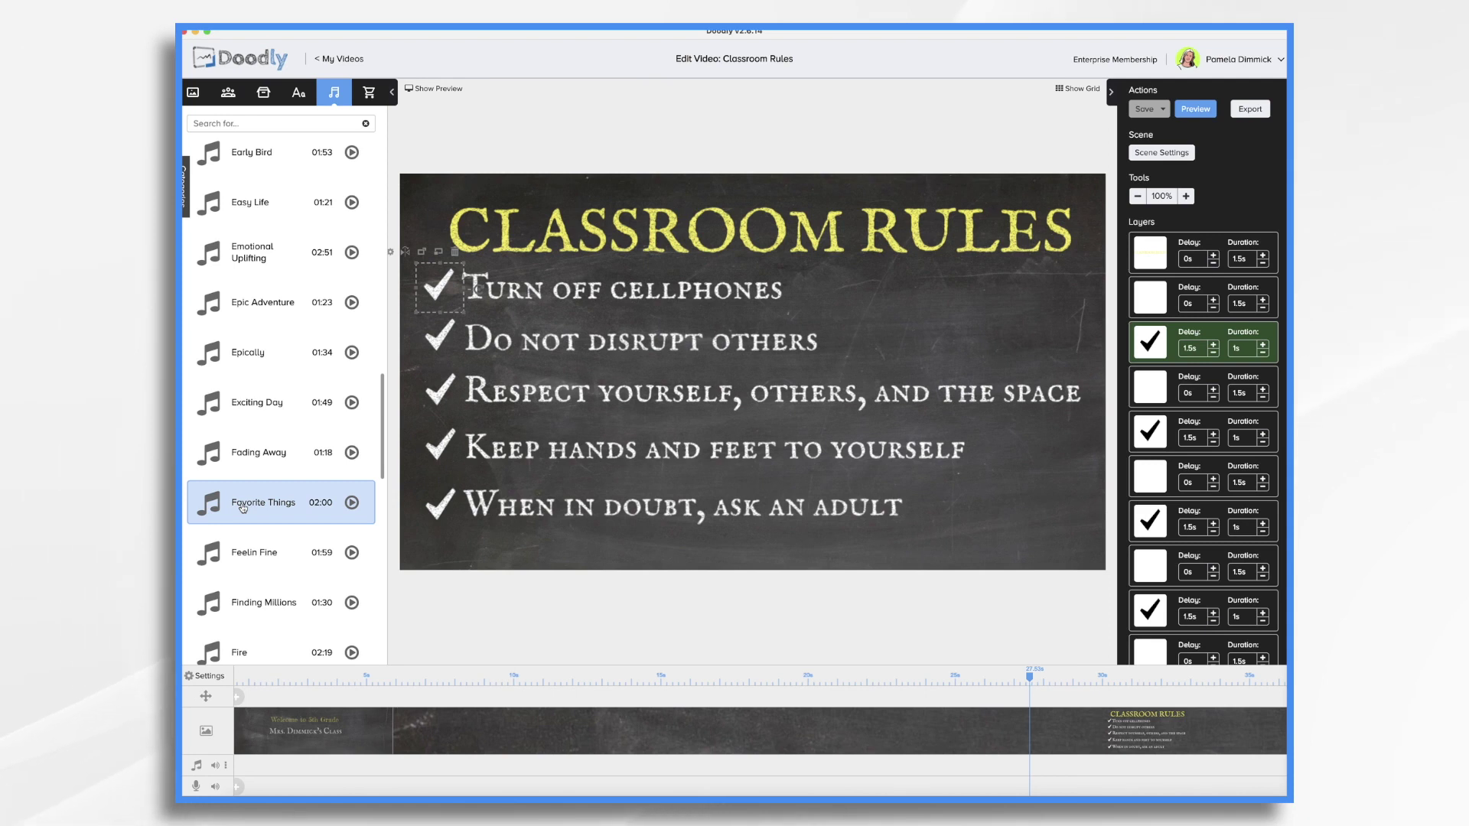
{"action": "left_click_drag", "start_coordinate": [243, 507], "coordinate": [285, 769]}
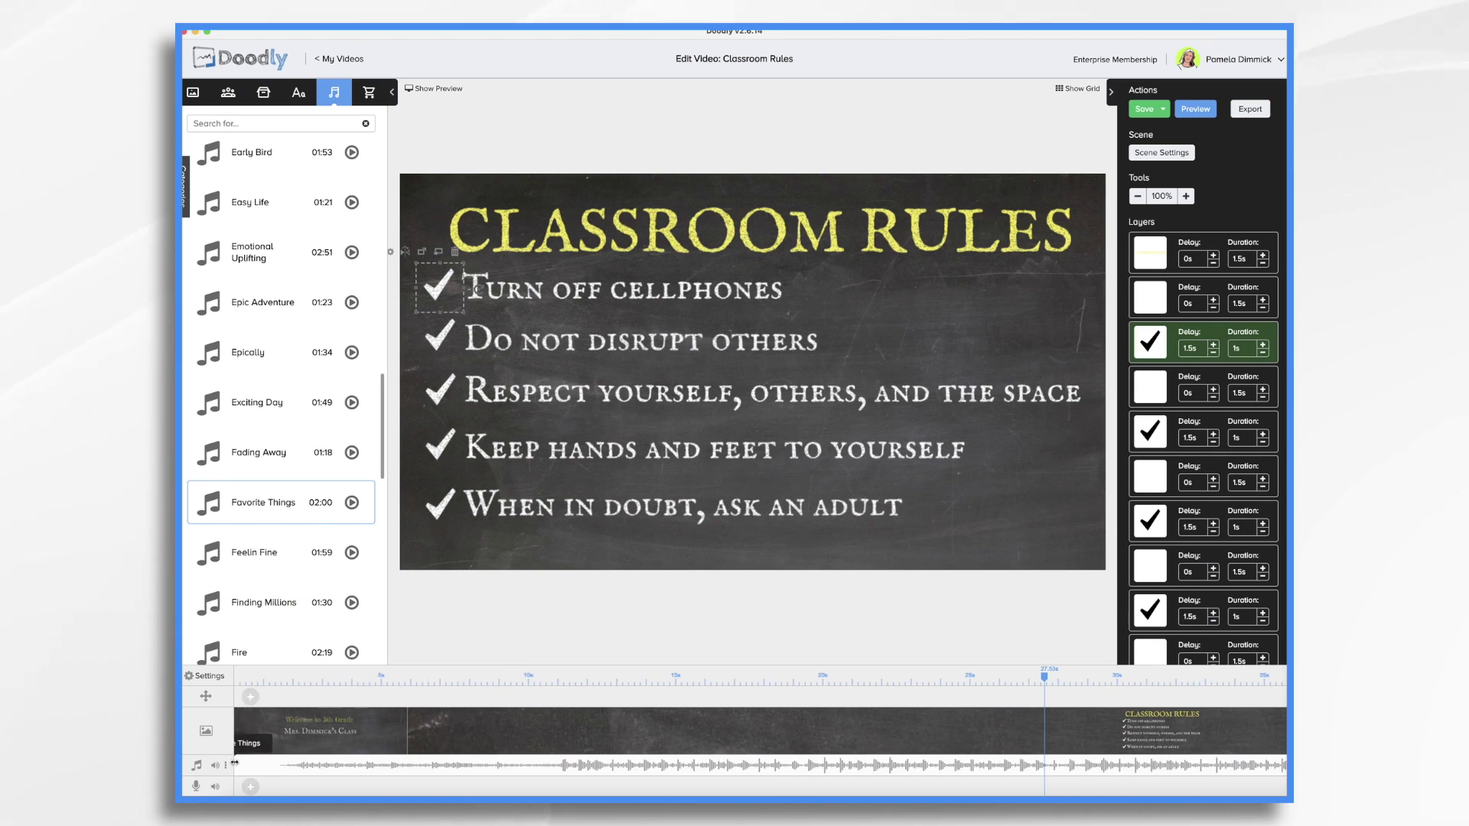
{"action": "left_click_drag", "start_coordinate": [237, 762], "coordinate": [247, 762]}
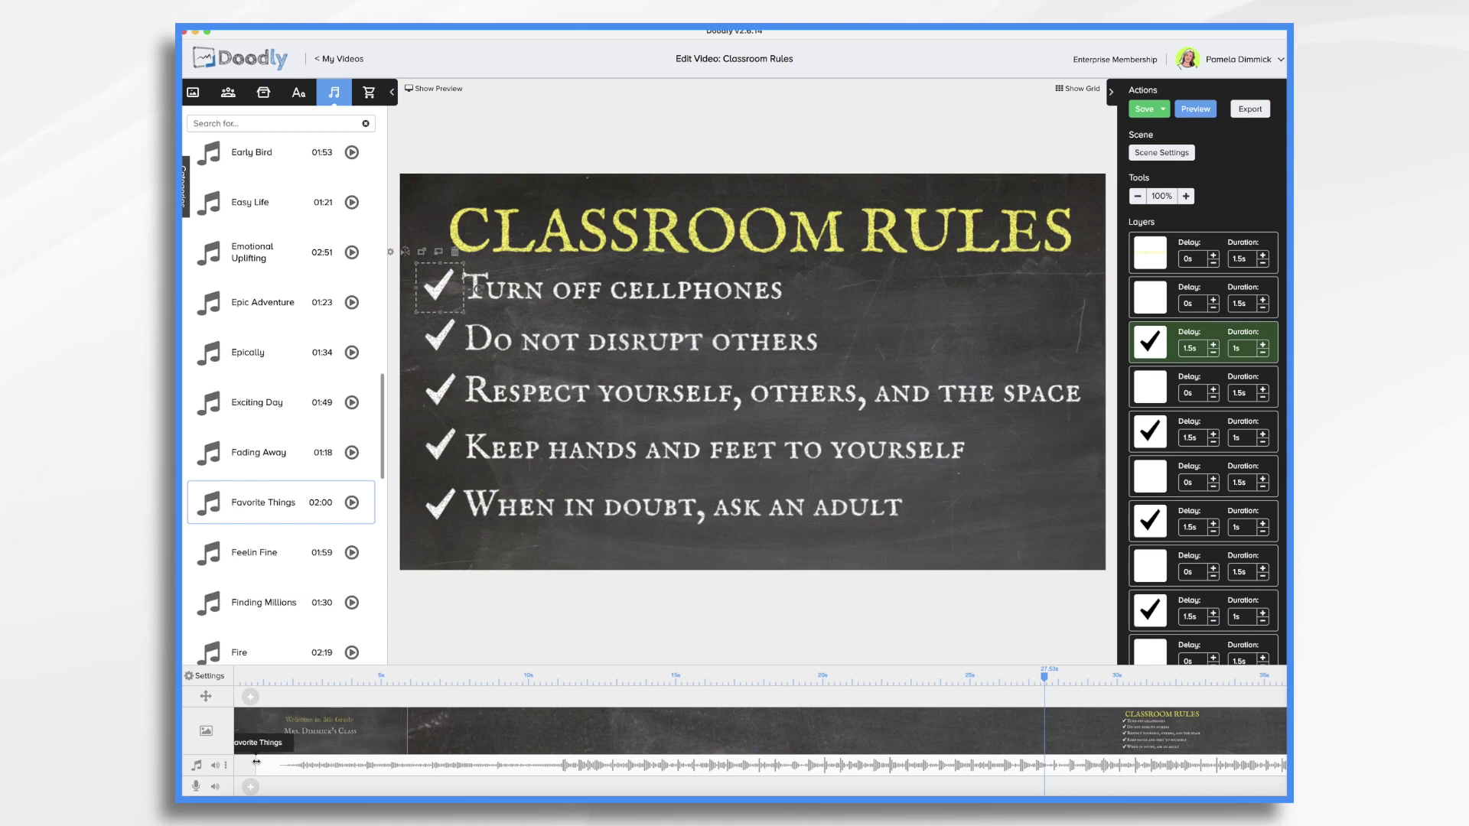
{"action": "mouse_move", "coordinate": [279, 761]}
{"action": "left_mouse_down"}
{"action": "mouse_move", "coordinate": [344, 763]}
{"action": "mouse_move", "coordinate": [302, 764]}
{"action": "left_mouse_up"}
Step: Trim the end of the "Favorite Things" track so that it stops where the Classroom Rules scene ends
{"action": "scroll", "coordinate": [892, 763], "scroll_direction": "right", "scroll_amount": 10}
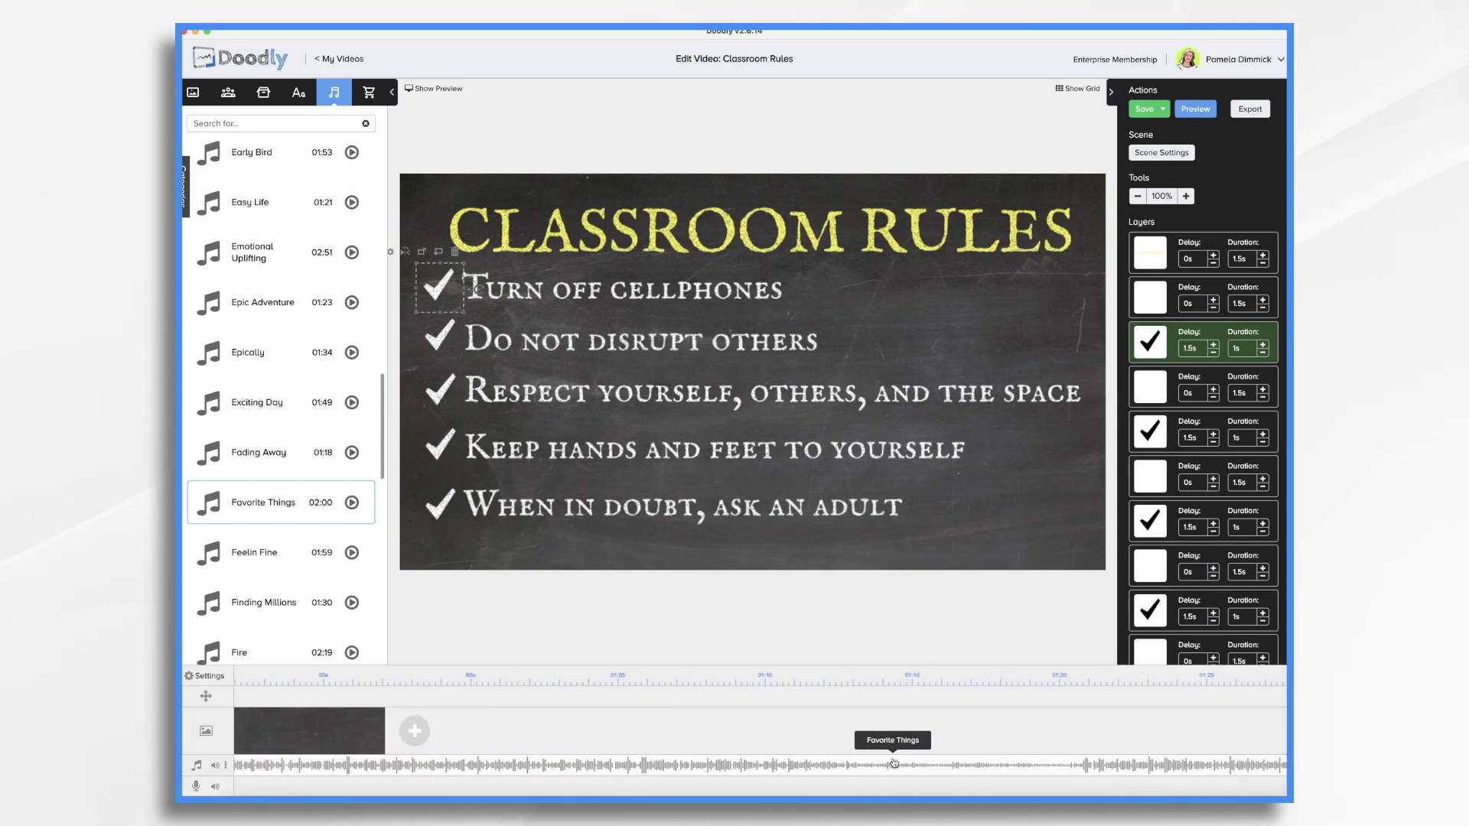
{"action": "scroll", "coordinate": [892, 763], "scroll_direction": "right", "scroll_amount": 10}
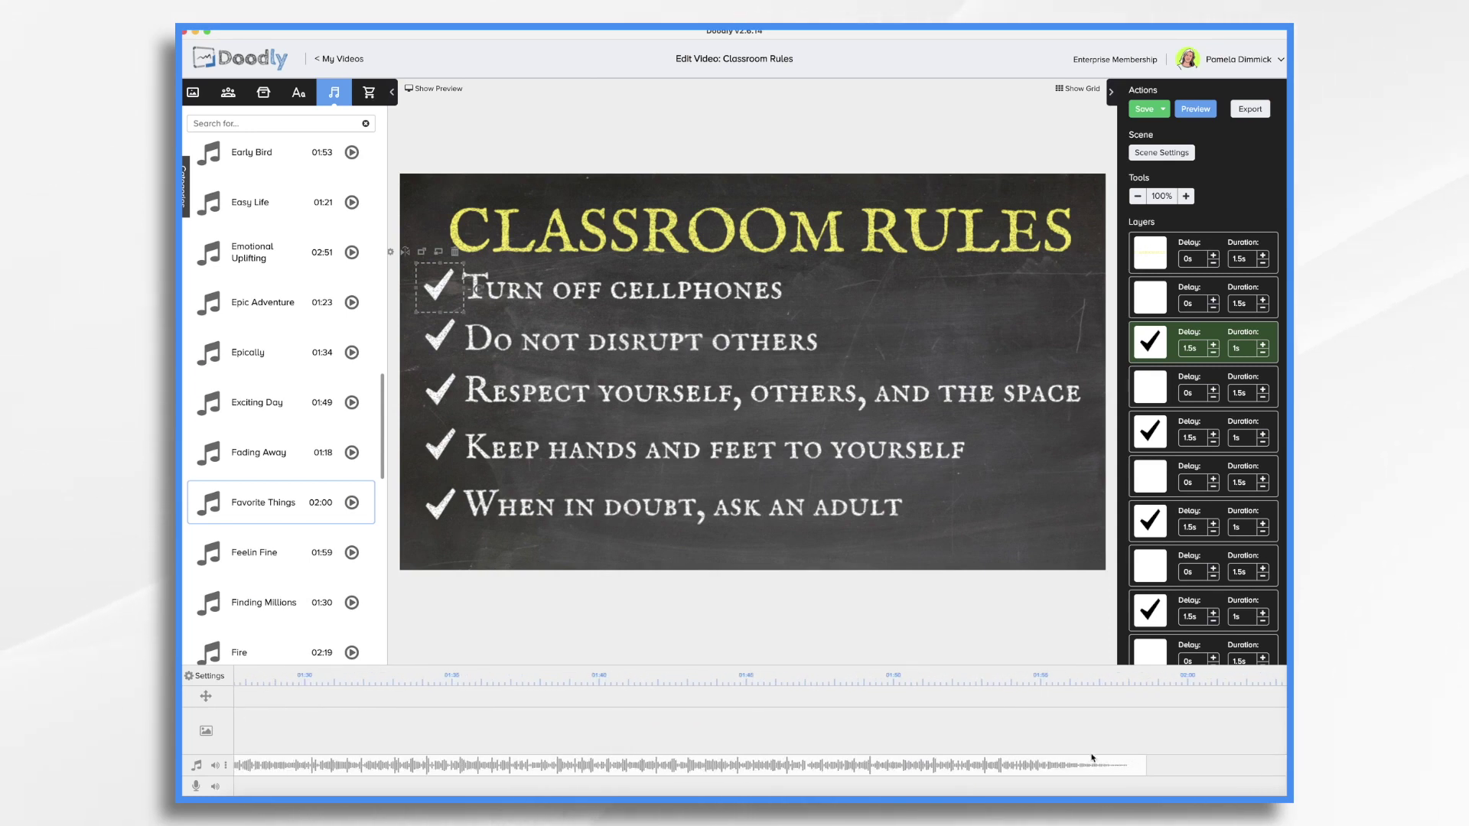
{"action": "left_click_drag", "start_coordinate": [1139, 767], "coordinate": [260, 771]}
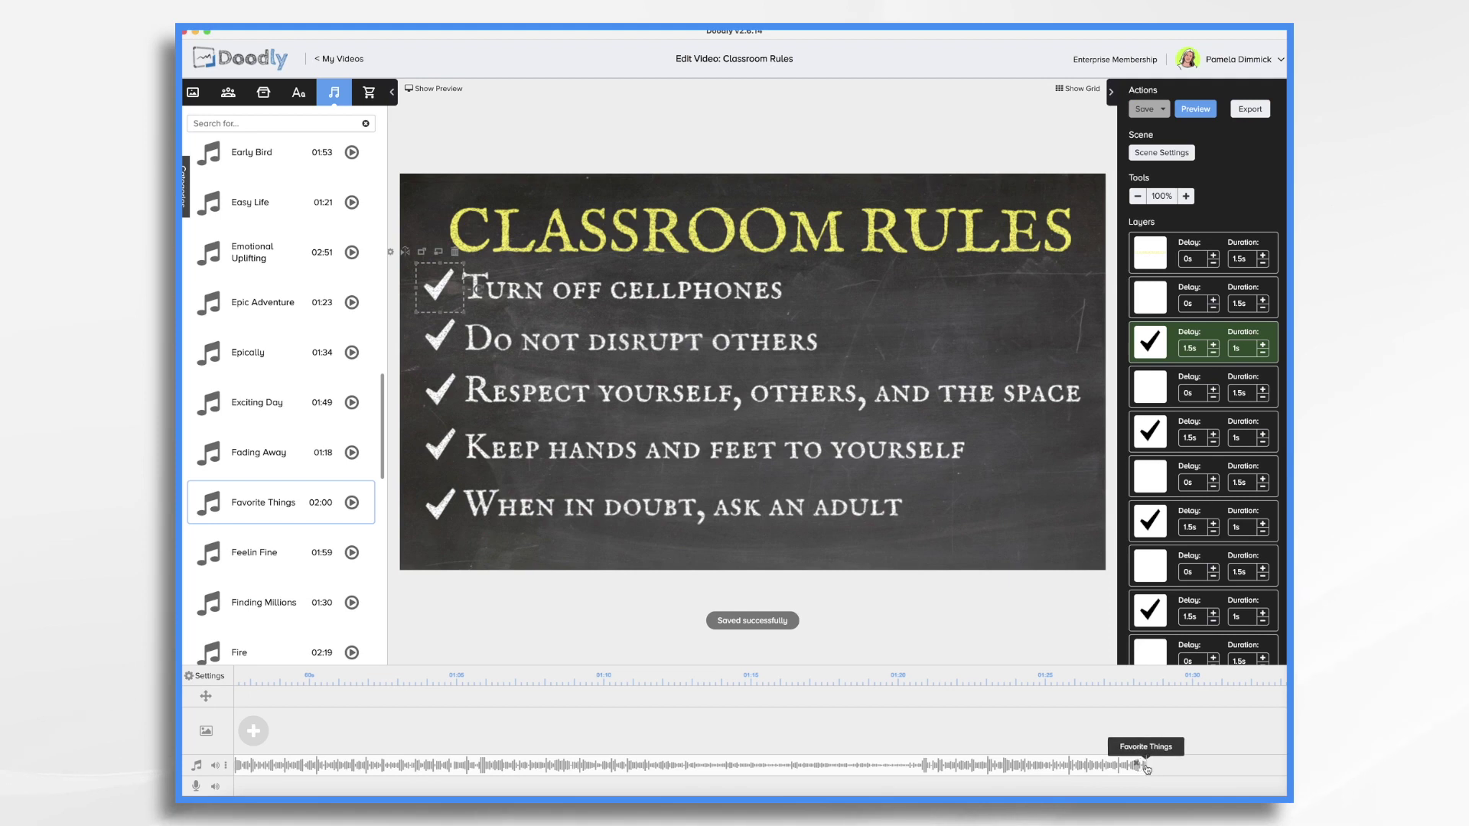
{"action": "left_click_drag", "start_coordinate": [1147, 765], "coordinate": [328, 767]}
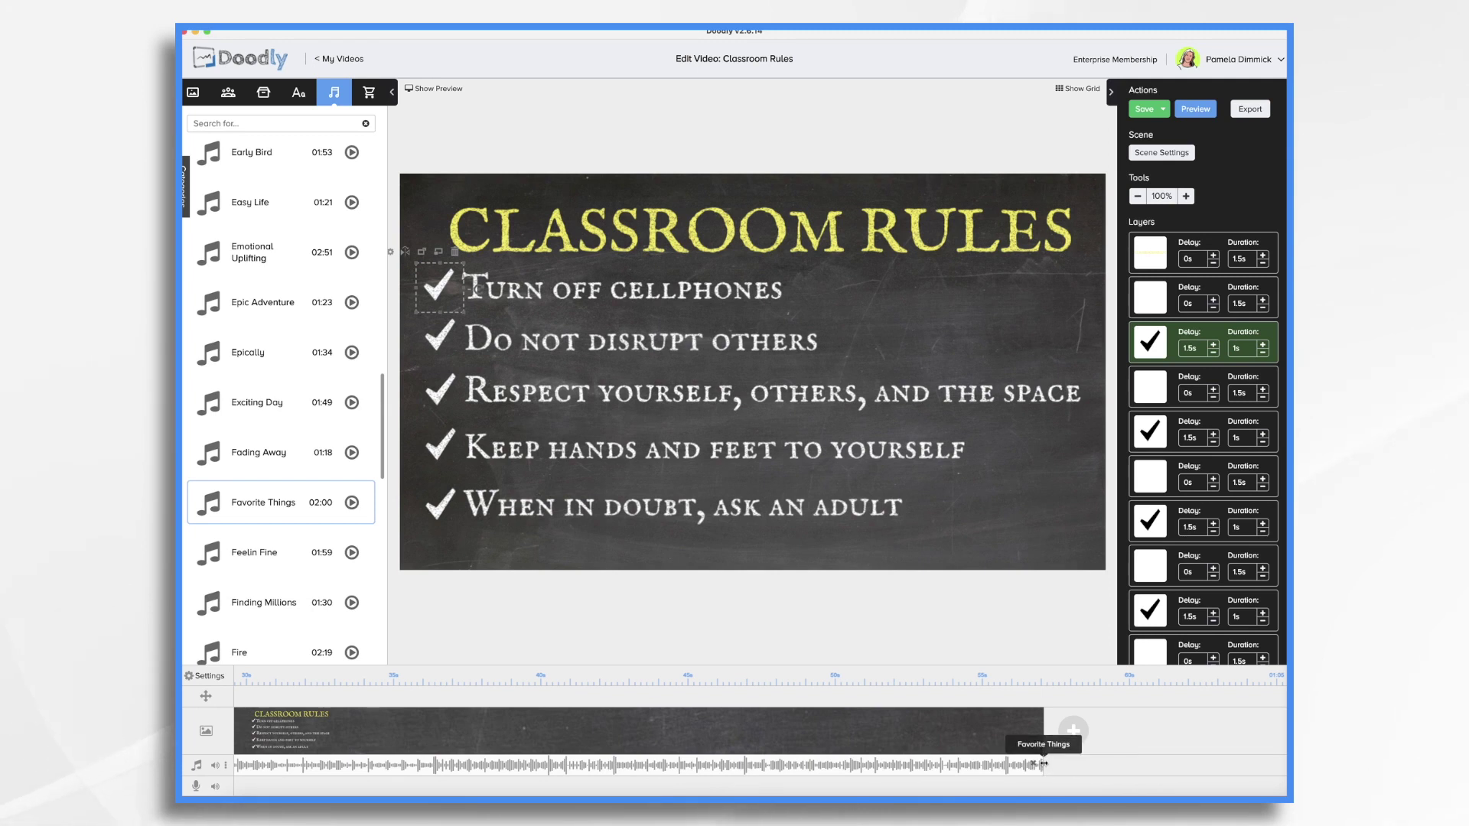
Step: Add a fade-out to the end of the "Favorite Things" track, lengthen it to start earlier, and preview the video
{"action": "scroll", "coordinate": [1065, 767], "scroll_direction": "left", "scroll_amount": 2}
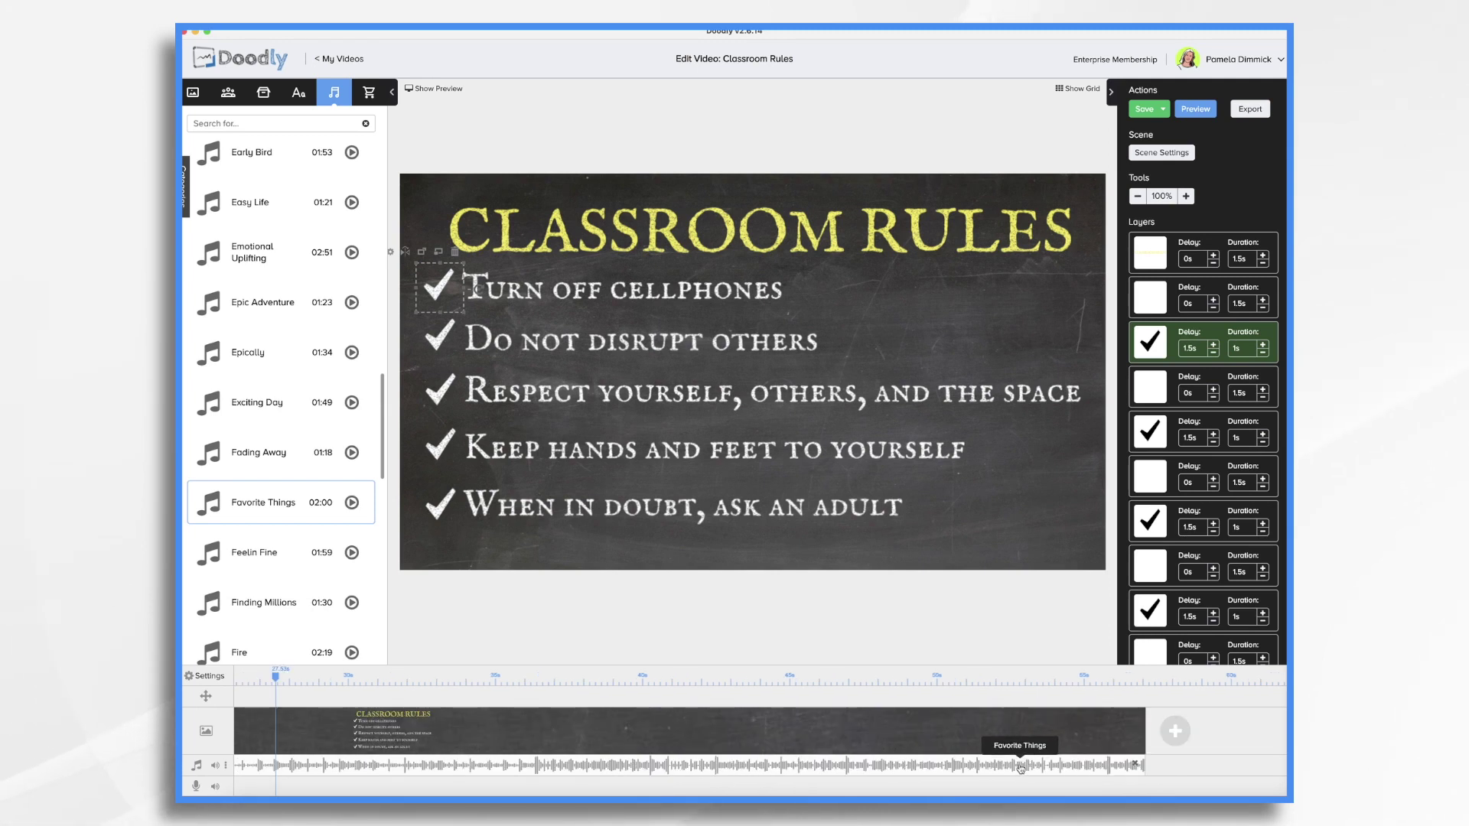
{"action": "left_click", "coordinate": [1120, 765]}
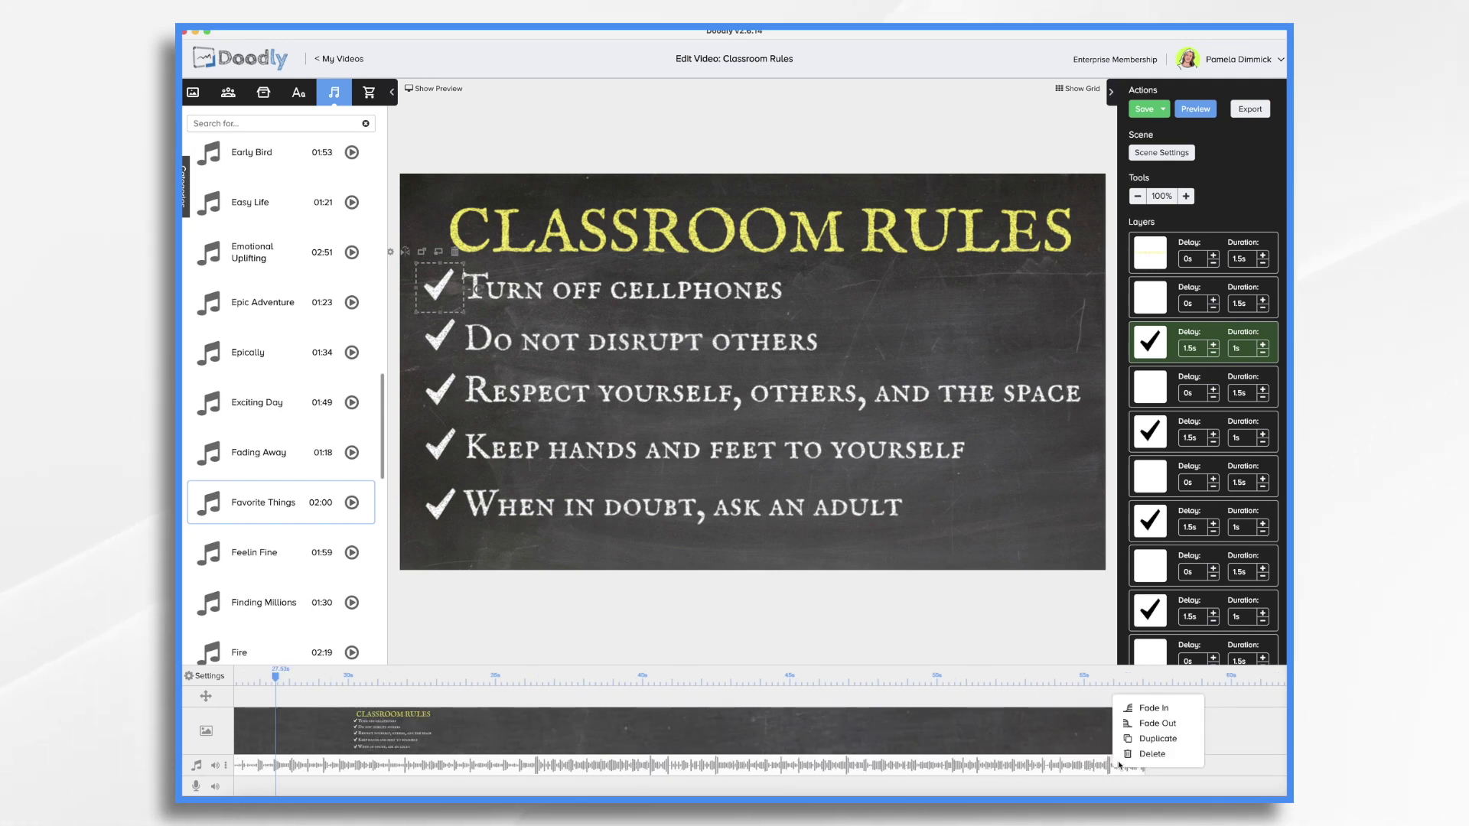
{"action": "left_click", "coordinate": [1144, 723]}
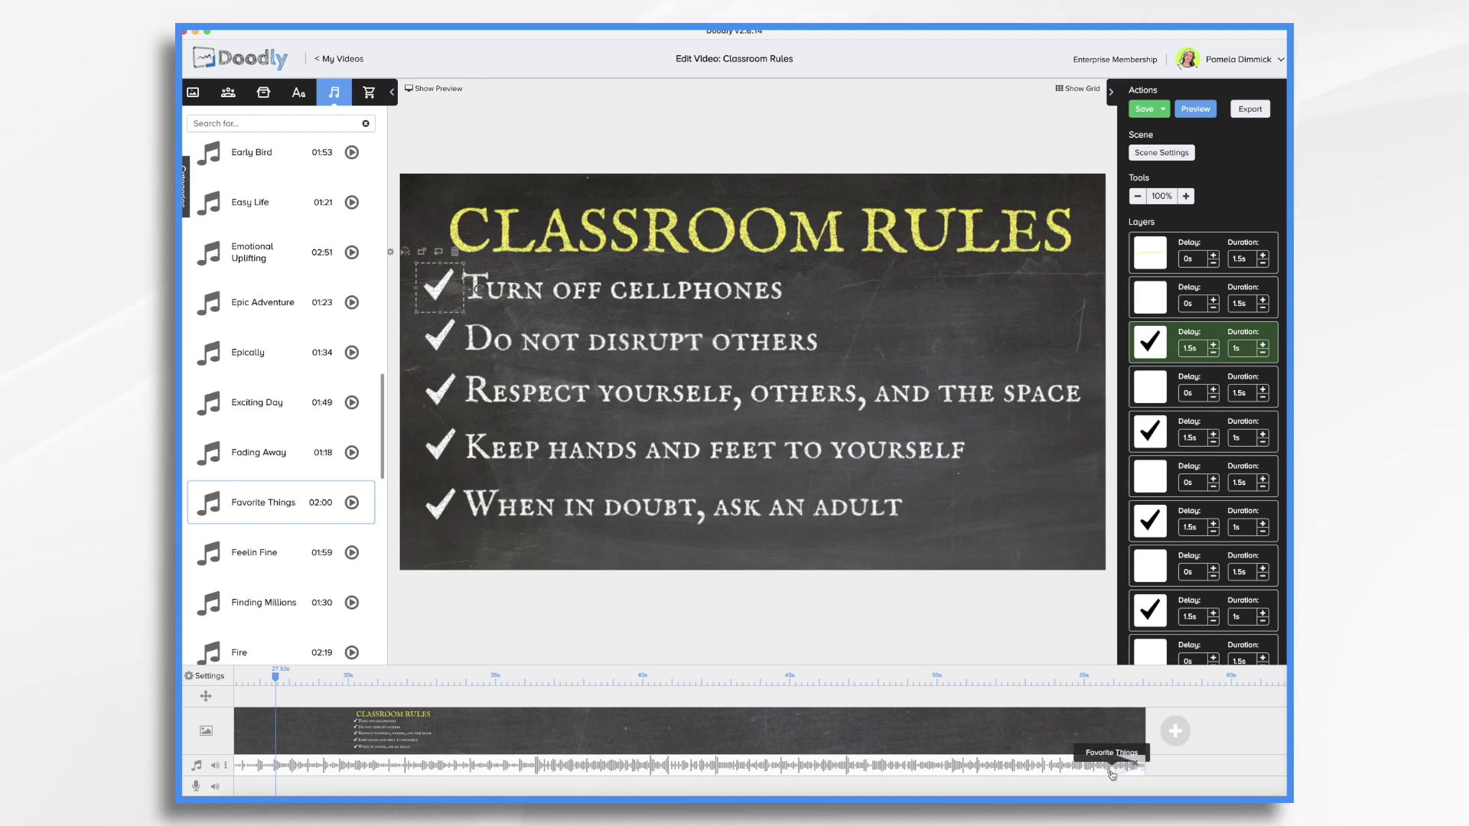
{"action": "left_click_drag", "start_coordinate": [1115, 764], "coordinate": [954, 764]}
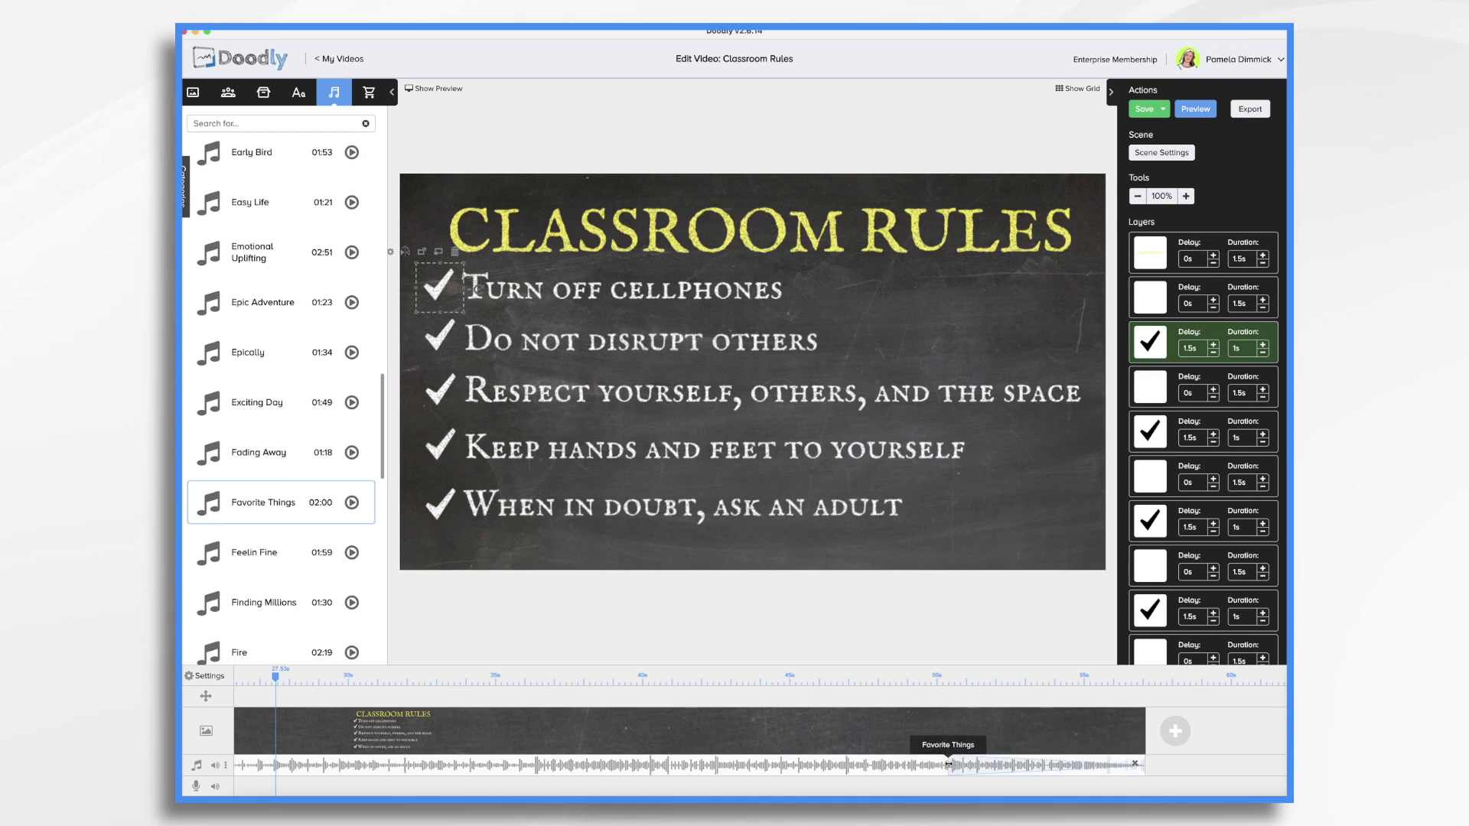
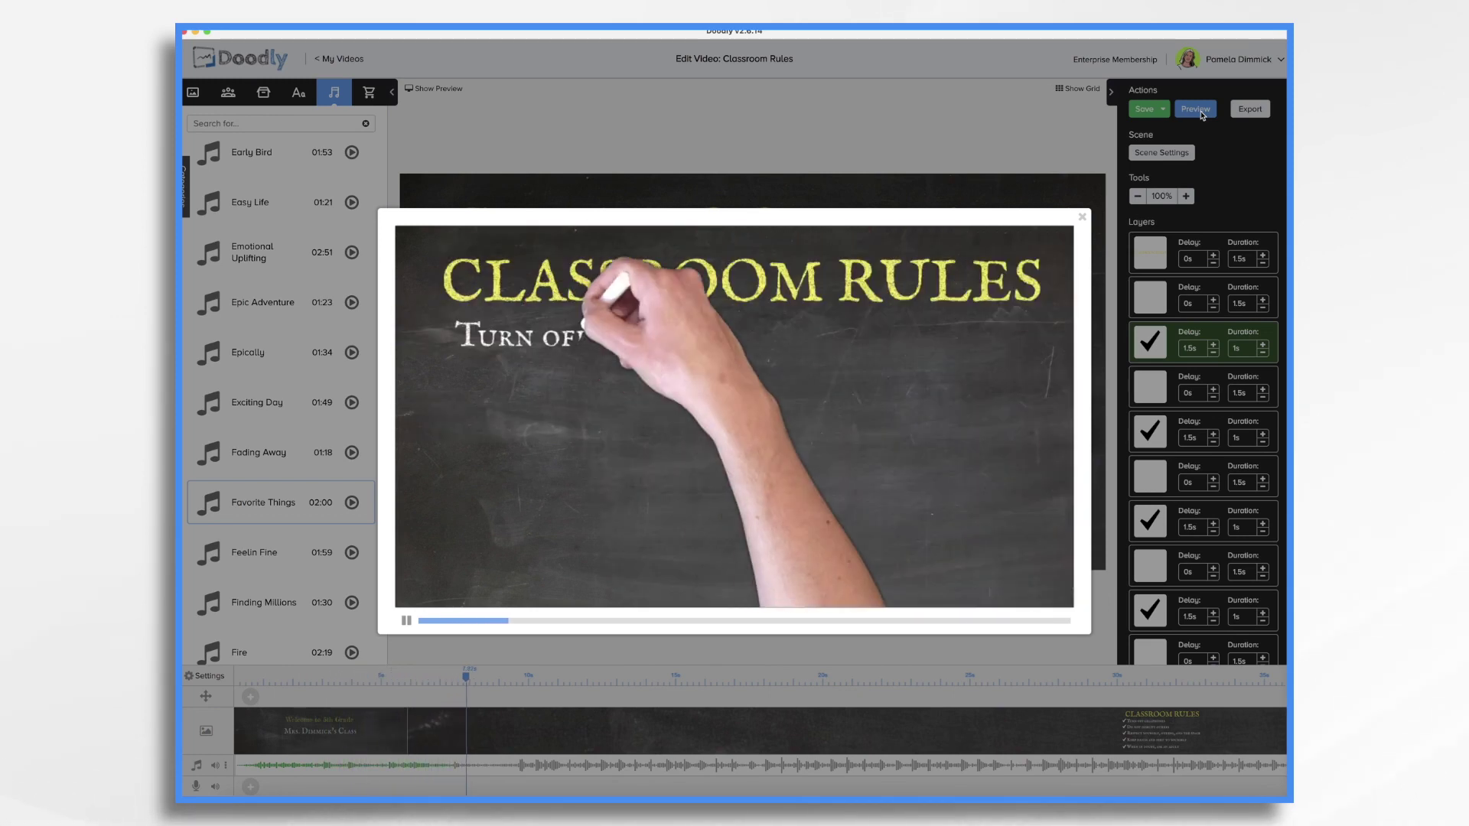
{"action": "left_click", "coordinate": [1203, 115]}
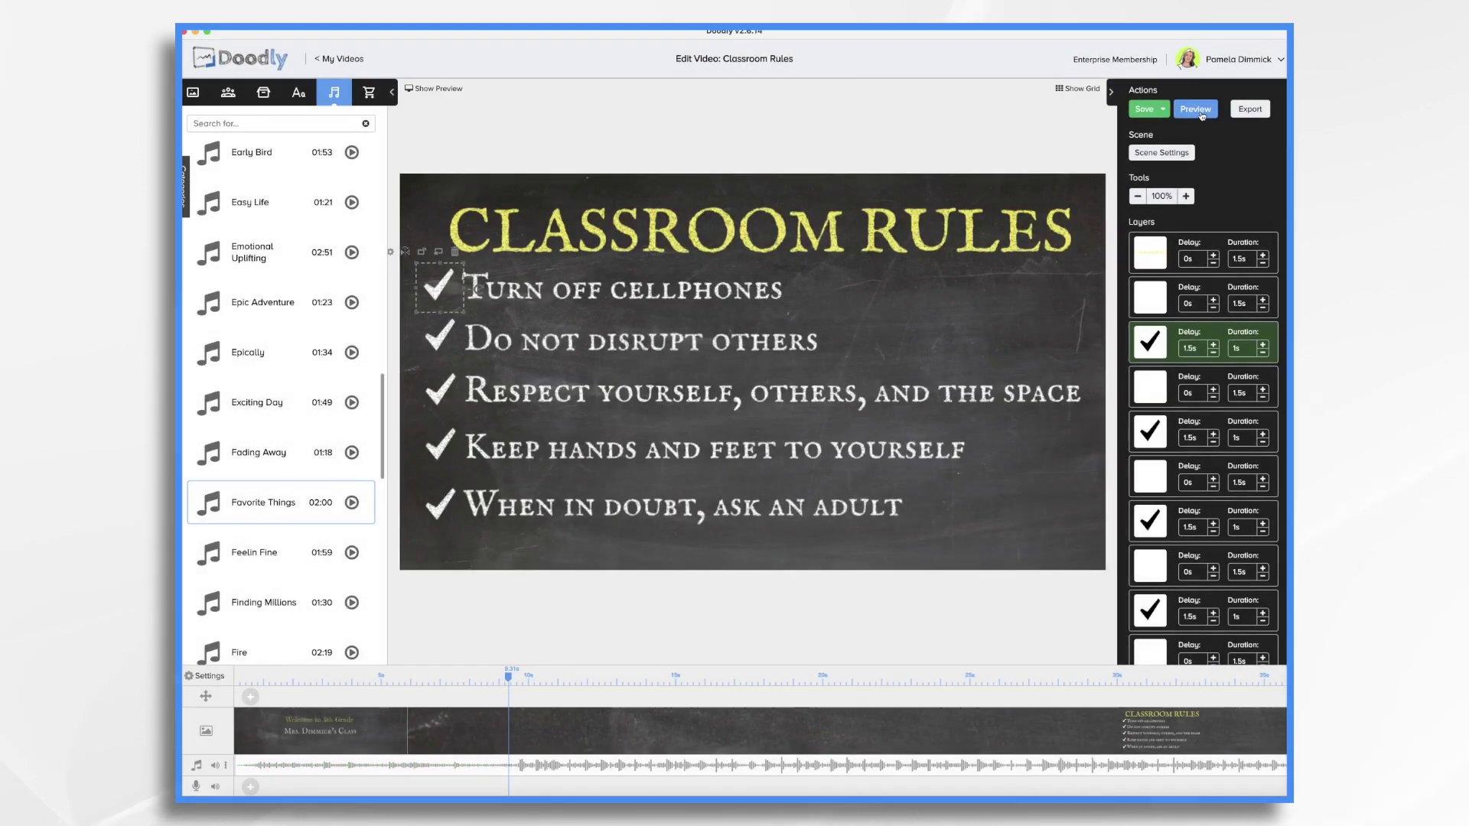
Step: In the welcome scene, move the class name layer above "Welcome to 5th Grade" and set the "Welcome to 5th Grade" delay to 1s
{"action": "left_click", "coordinate": [381, 748]}
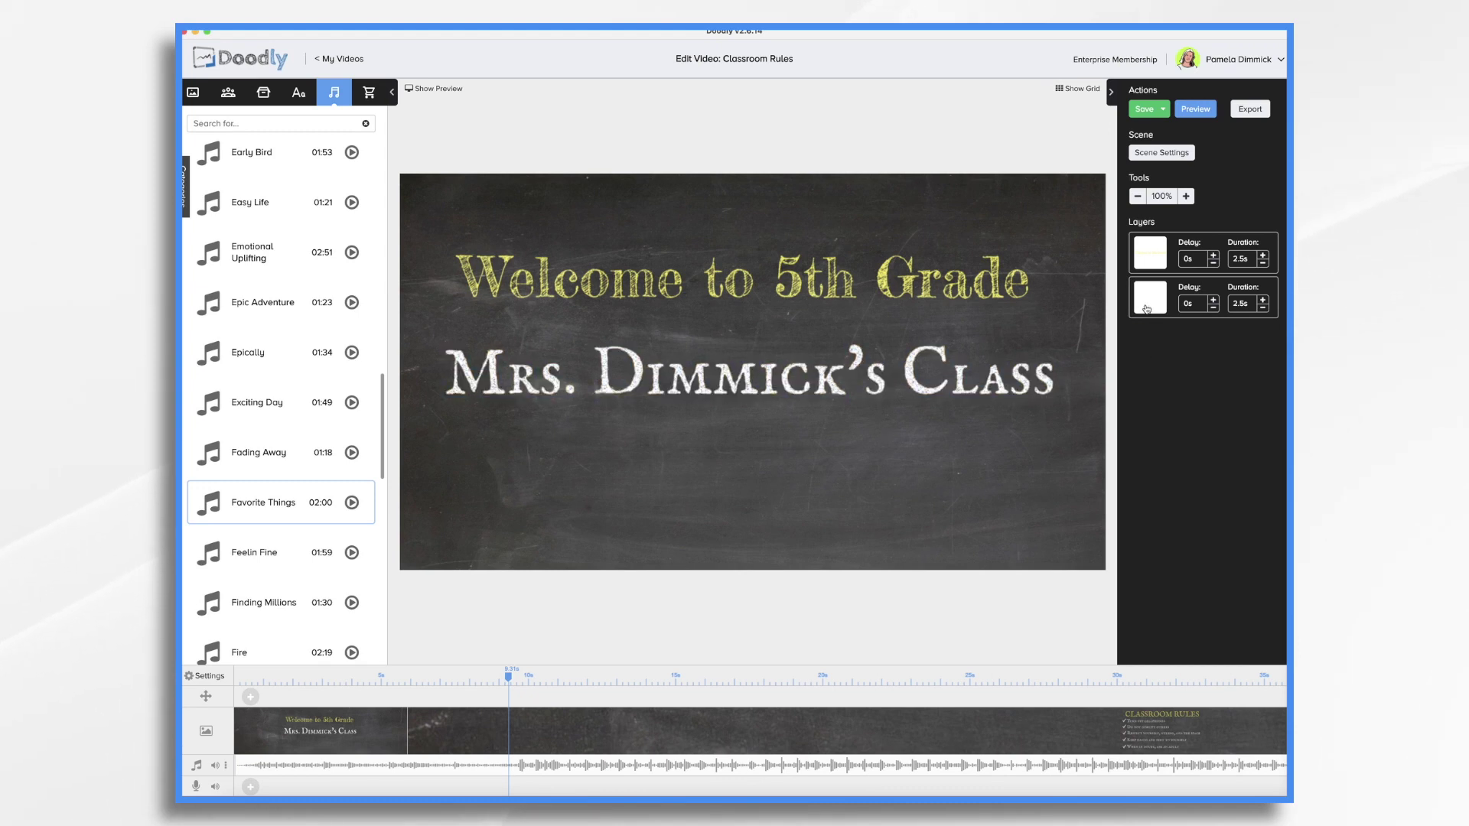
{"action": "left_click_drag", "start_coordinate": [1147, 305], "coordinate": [1138, 228]}
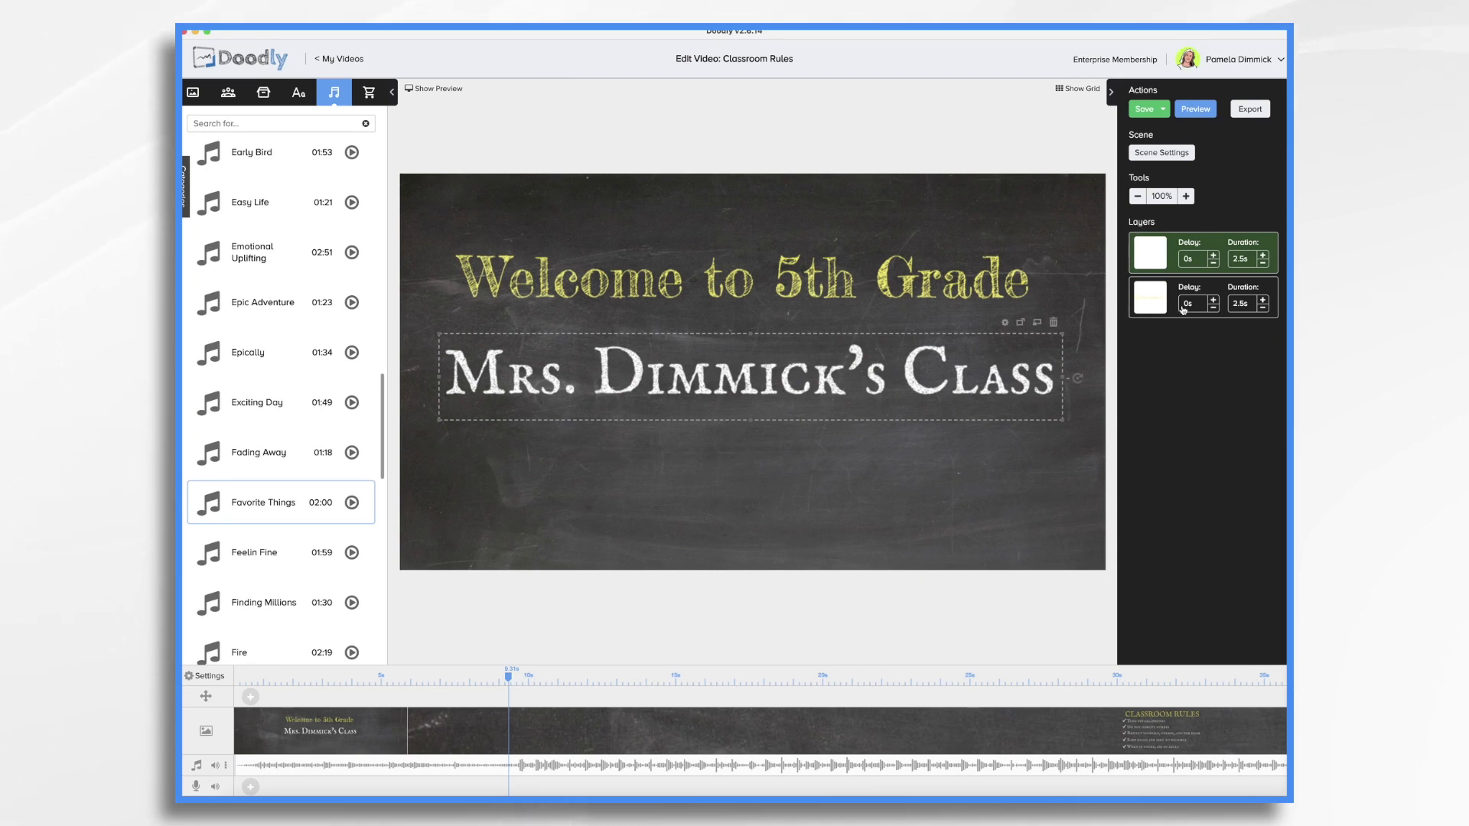
{"action": "left_click", "coordinate": [1212, 303]}
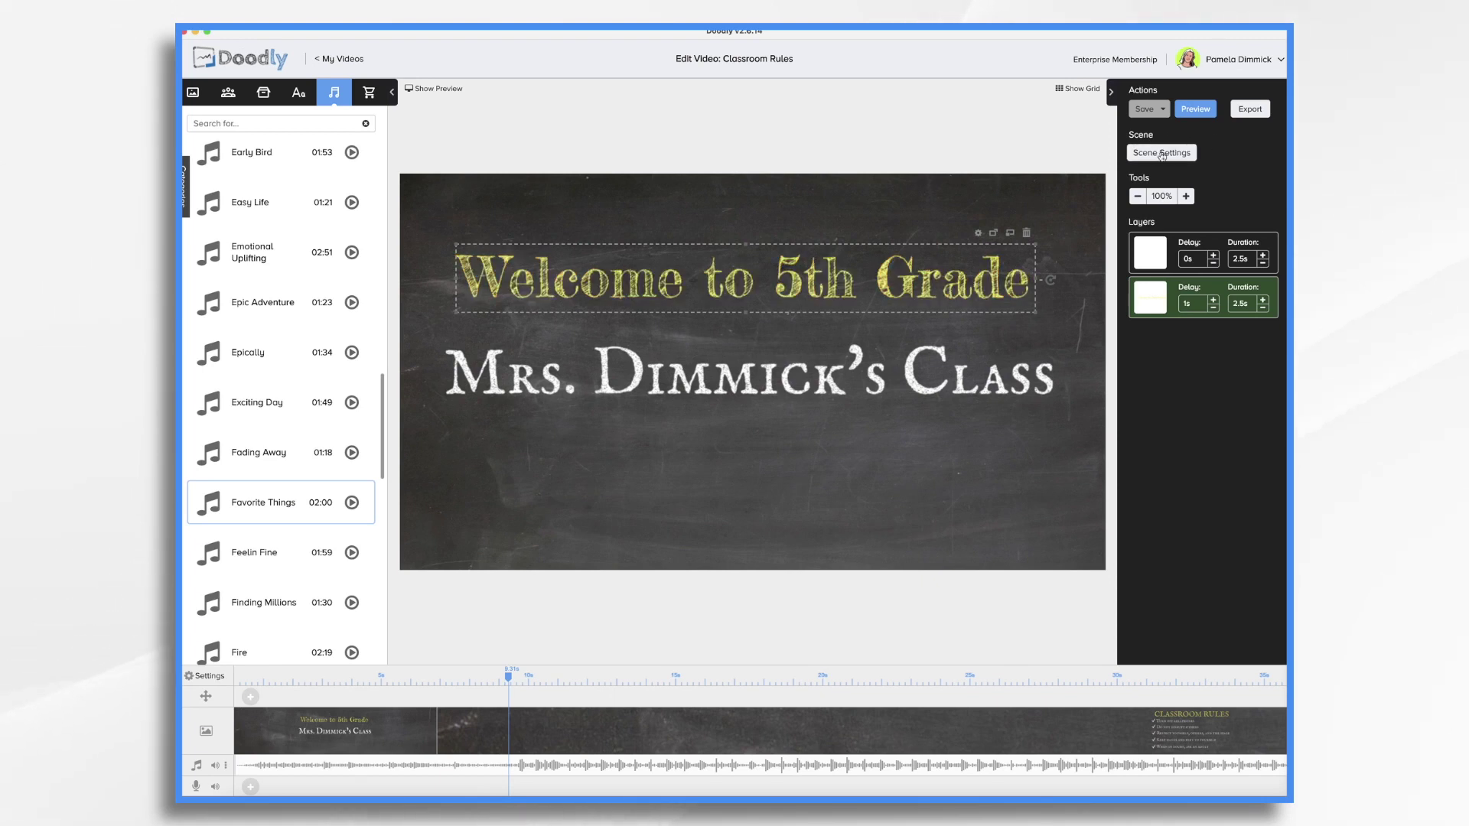
Step: Set the welcome scene's extra time at the end to 2.5s in the scene settings
{"action": "left_click", "coordinate": [1162, 154]}
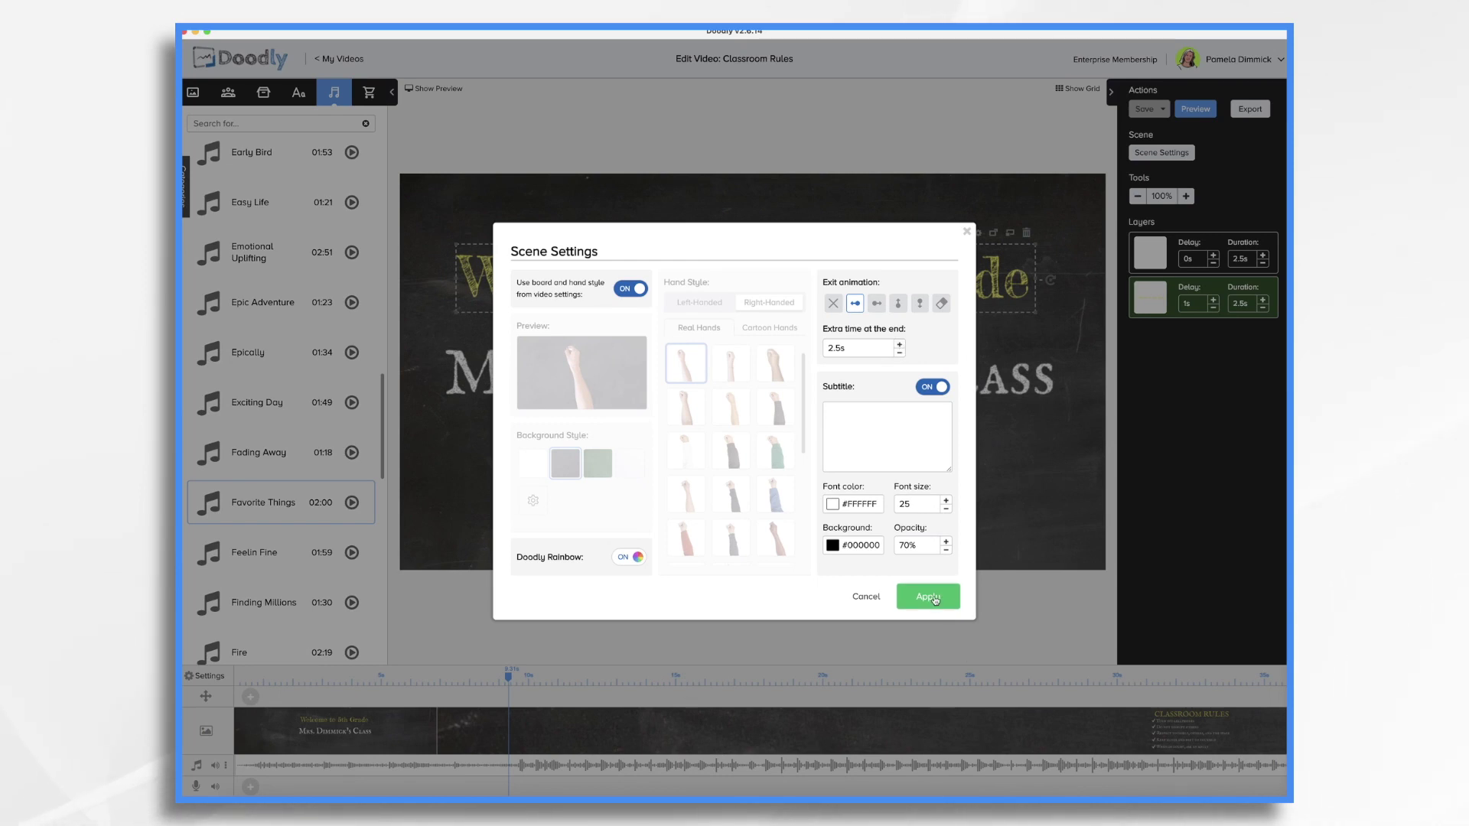
{"action": "left_click", "coordinate": [933, 598]}
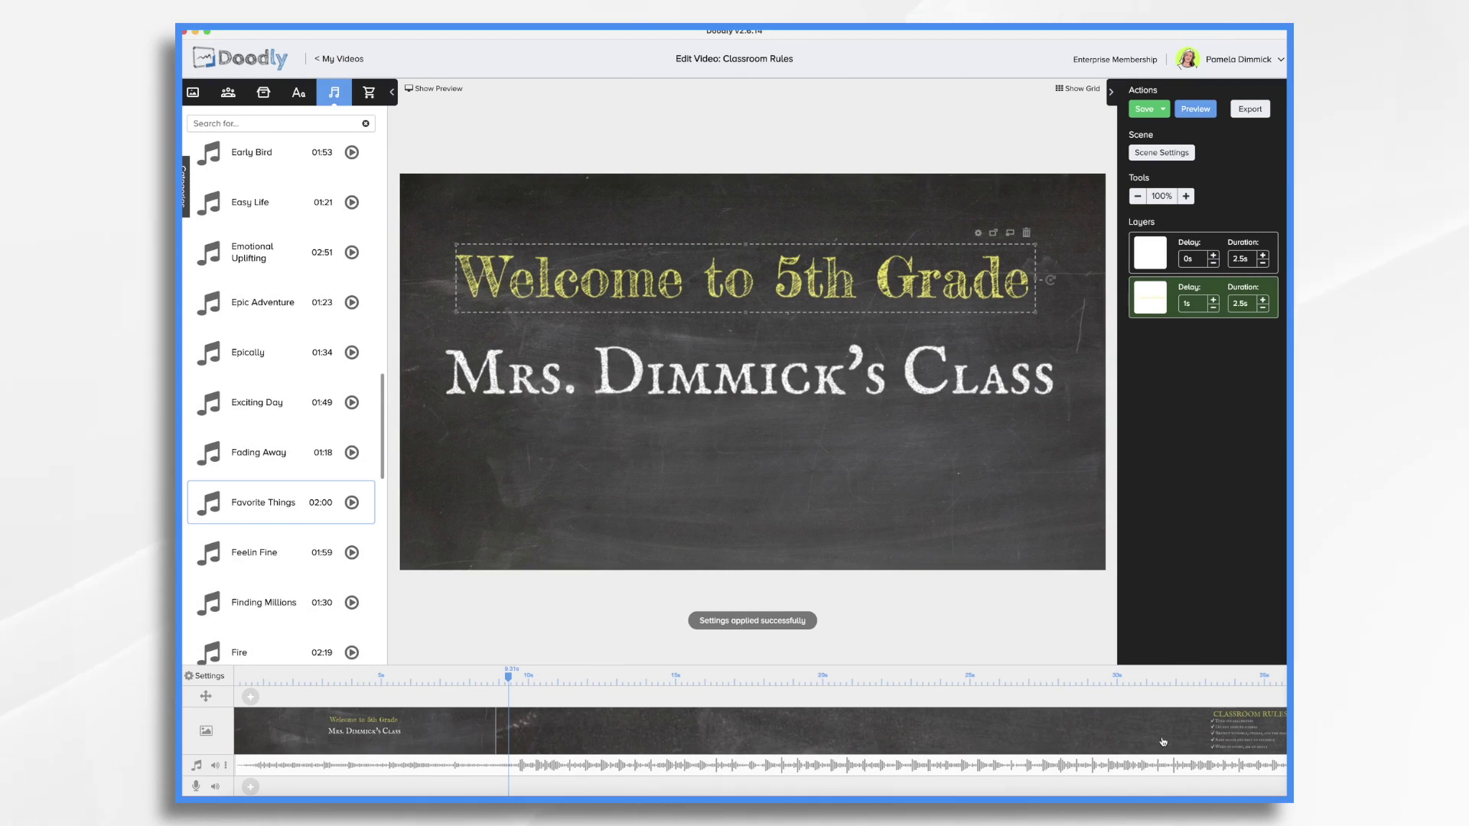
Step: Extend the end of the "Favorite Things" track to the end of the Classroom Rules scene and preview the video
{"action": "scroll", "coordinate": [1163, 742], "scroll_direction": "right", "scroll_amount": 5}
{"action": "mouse_move", "coordinate": [1054, 771]}
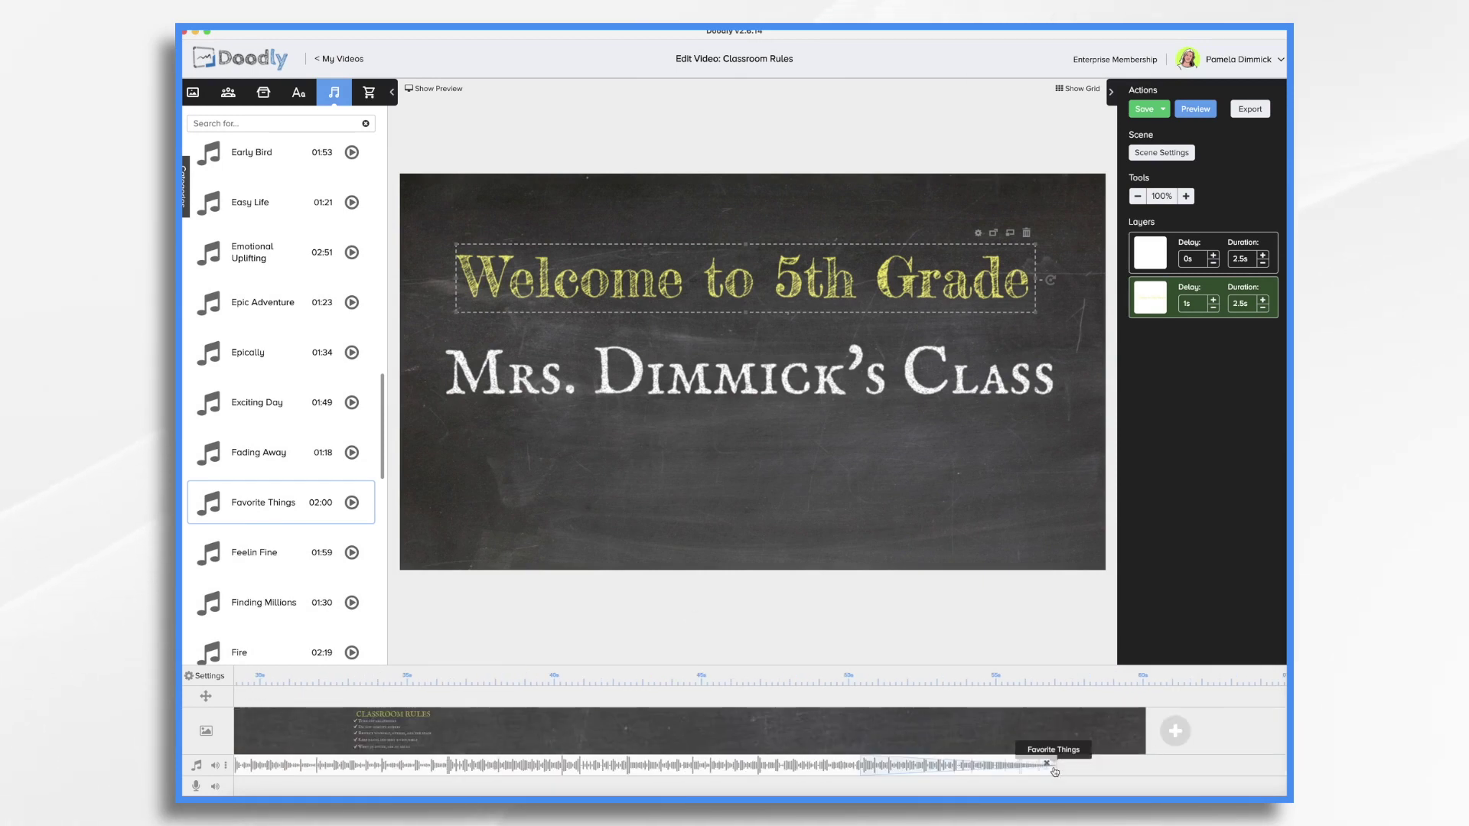
{"action": "left_click_drag", "start_coordinate": [1058, 767], "coordinate": [1148, 768]}
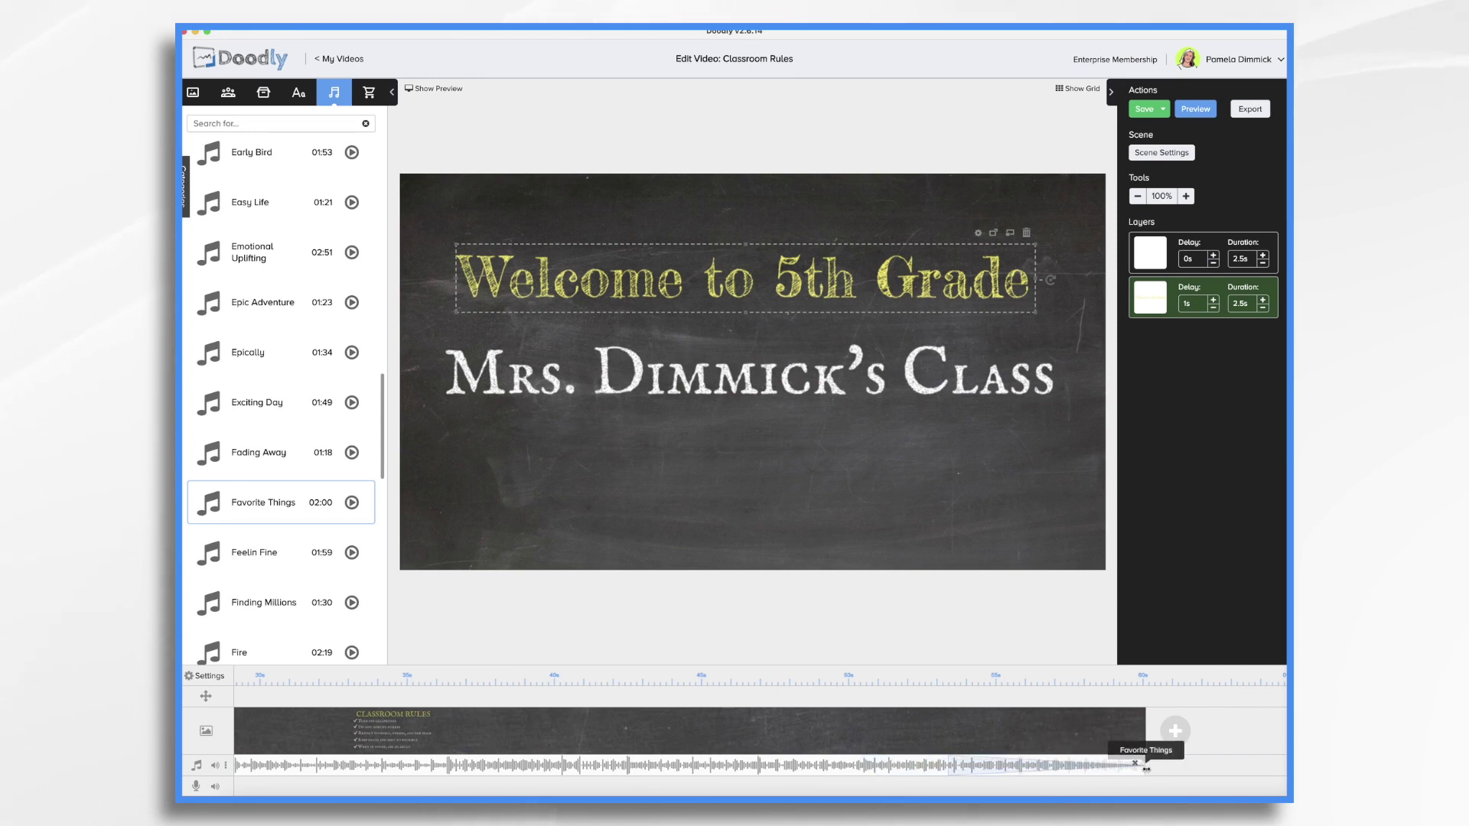
{"action": "left_click", "coordinate": [1204, 118]}
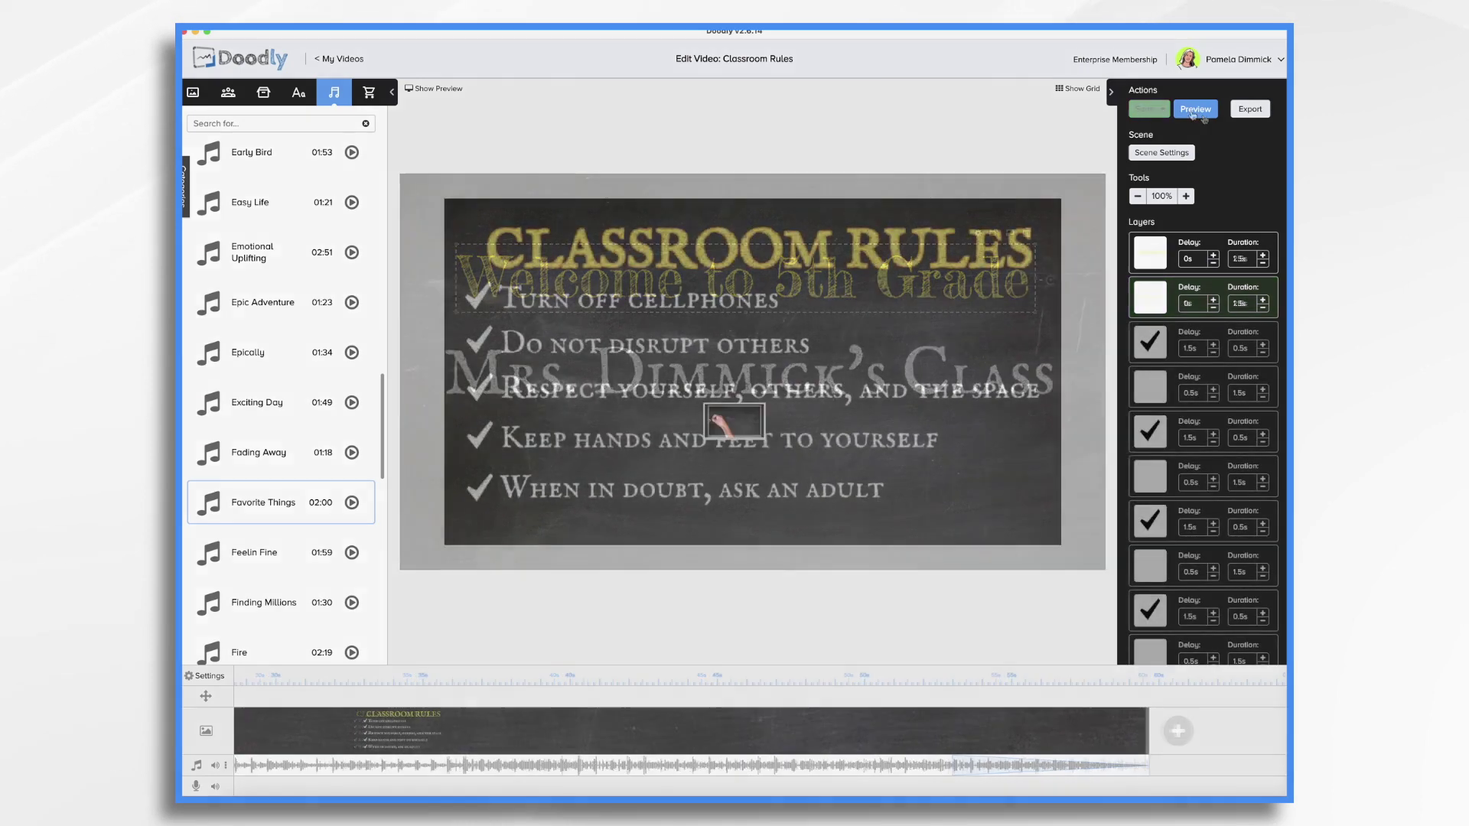